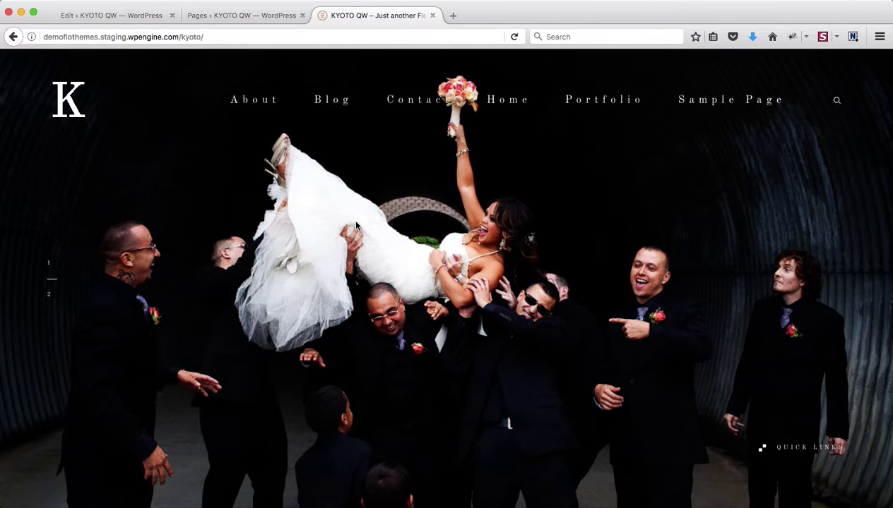
- Create a new page and apply the Home Page Type A layout template to it
click(221, 15)
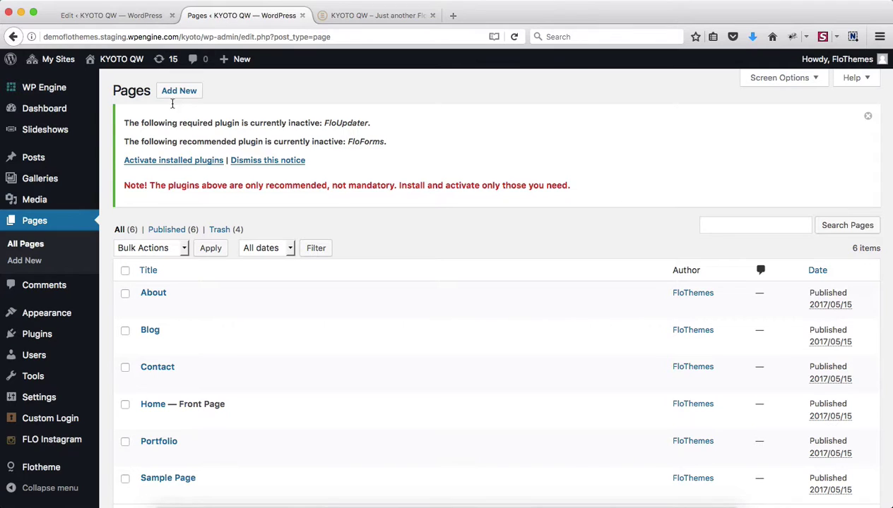
click(174, 102)
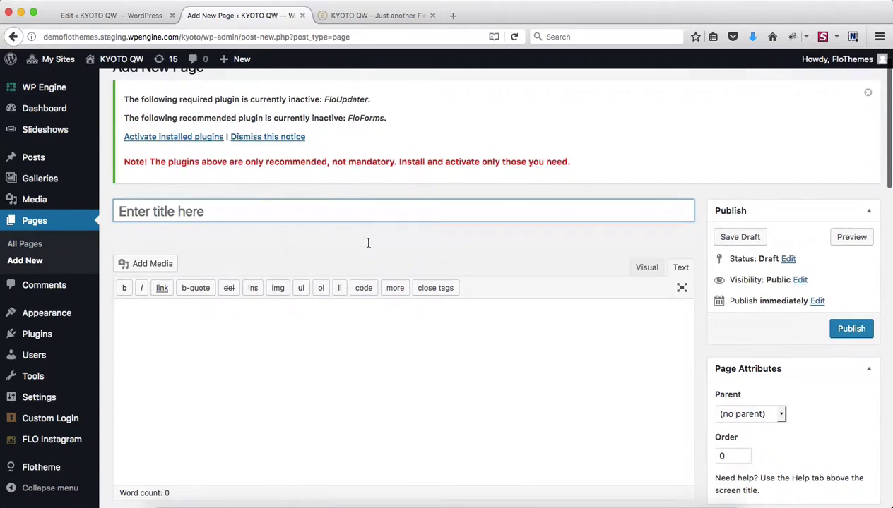
scroll(368, 243, down, 5)
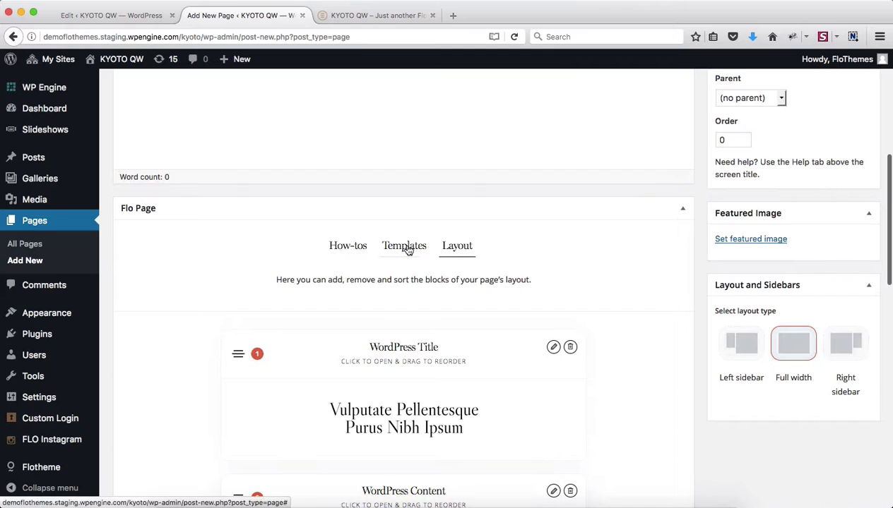
click(406, 247)
scroll(438, 233, down, 3)
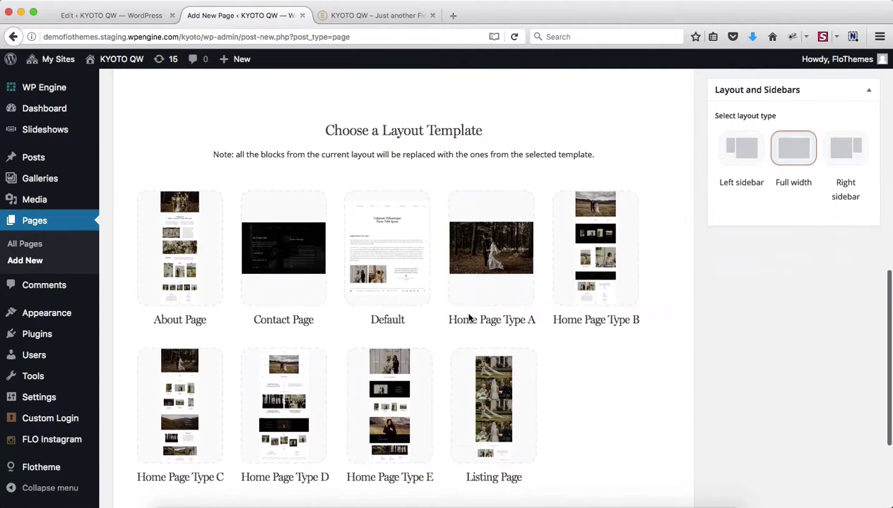
click(521, 267)
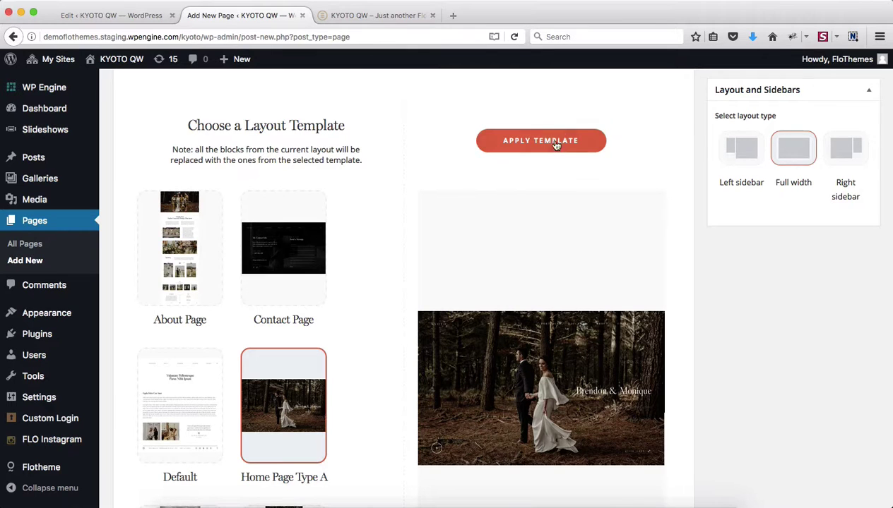
click(527, 149)
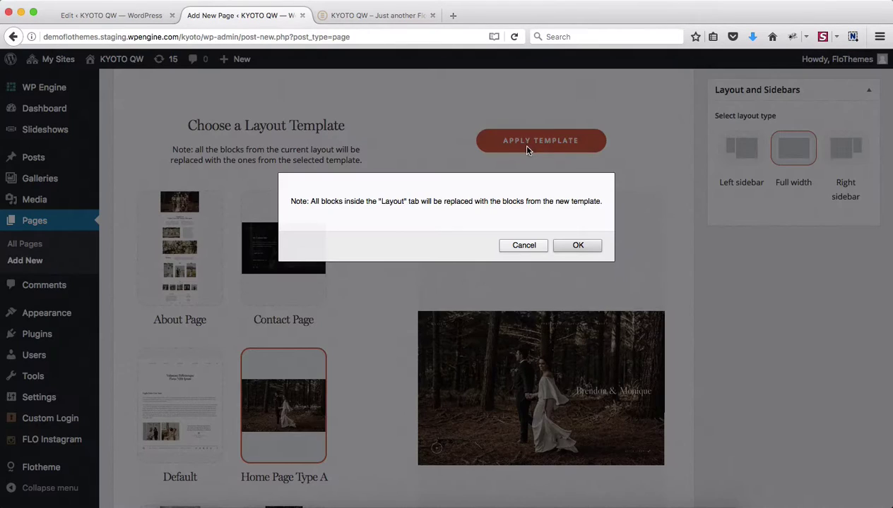
click(579, 246)
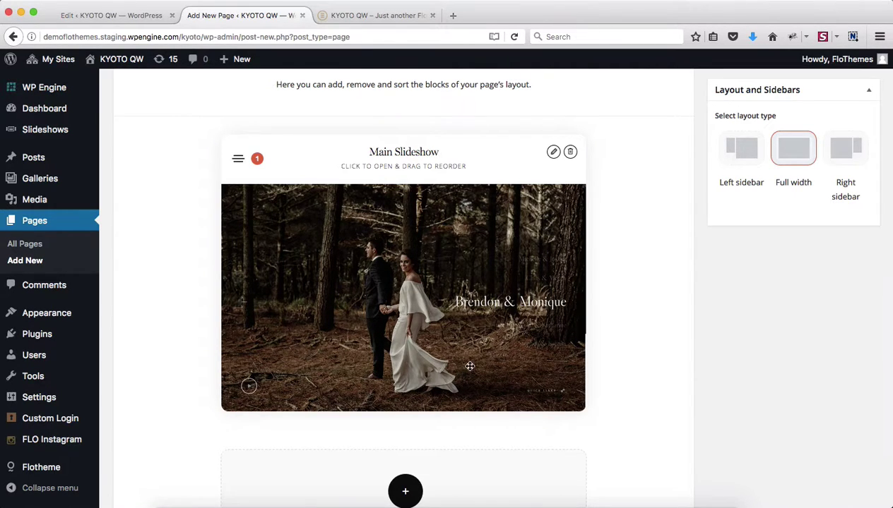
- Open the Main Slideshow block's settings and compare its Merge with Header option with the live home page
scroll(728, 353, up, 10)
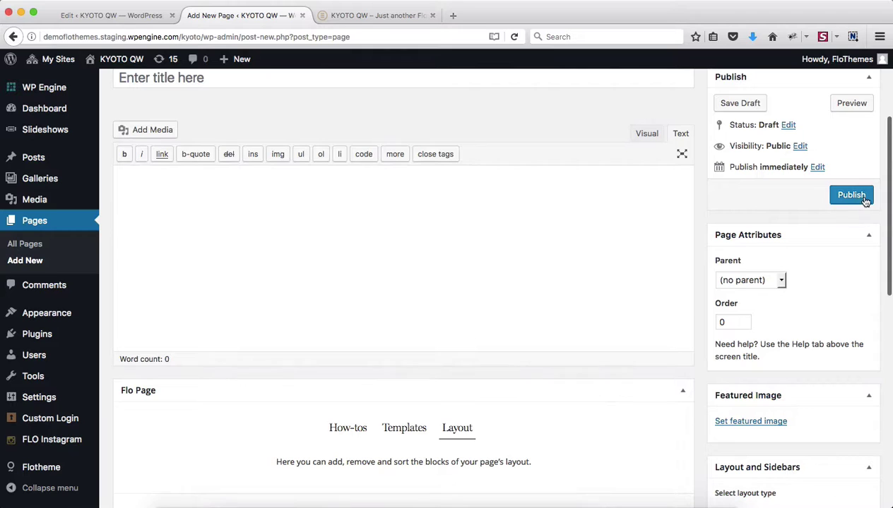
scroll(553, 258, down, 10)
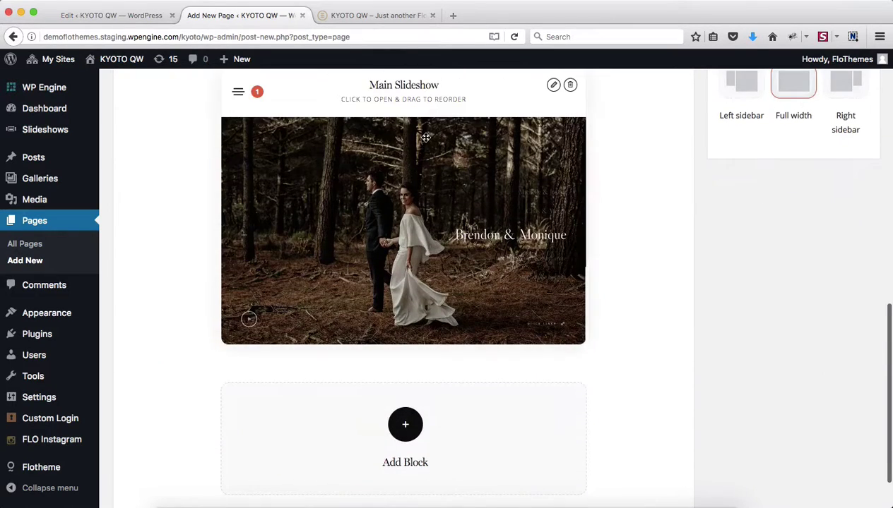
click(388, 99)
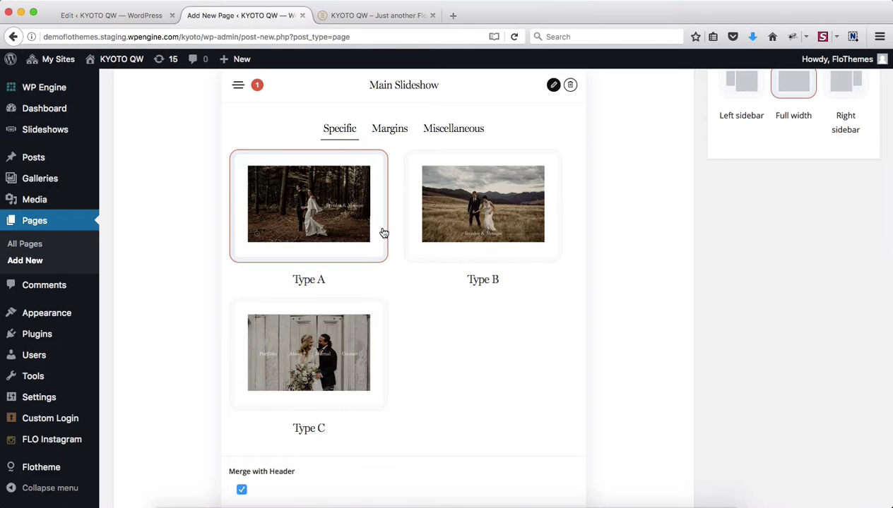
scroll(362, 213, down, 5)
scroll(361, 213, down, 3)
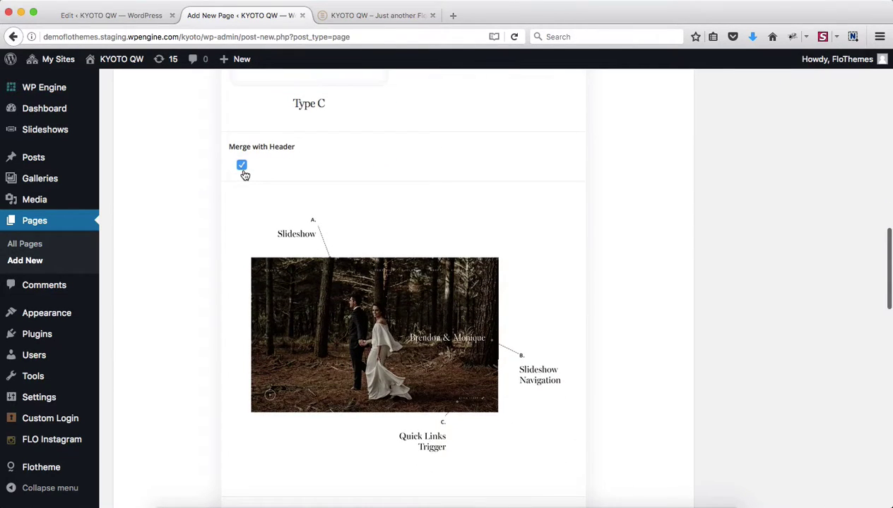
click(359, 21)
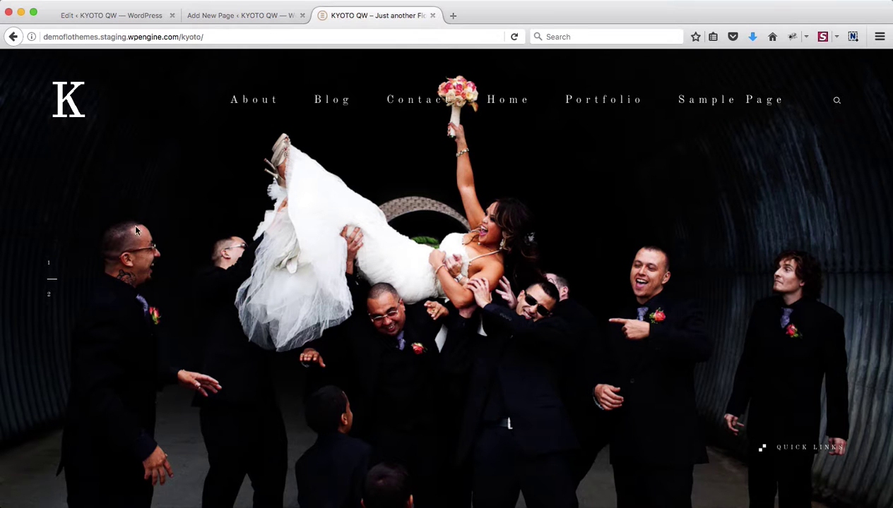
click(257, 17)
- Choose New Slide as the slideshow displayed by the Main Slideshow block
scroll(404, 245, down, 10)
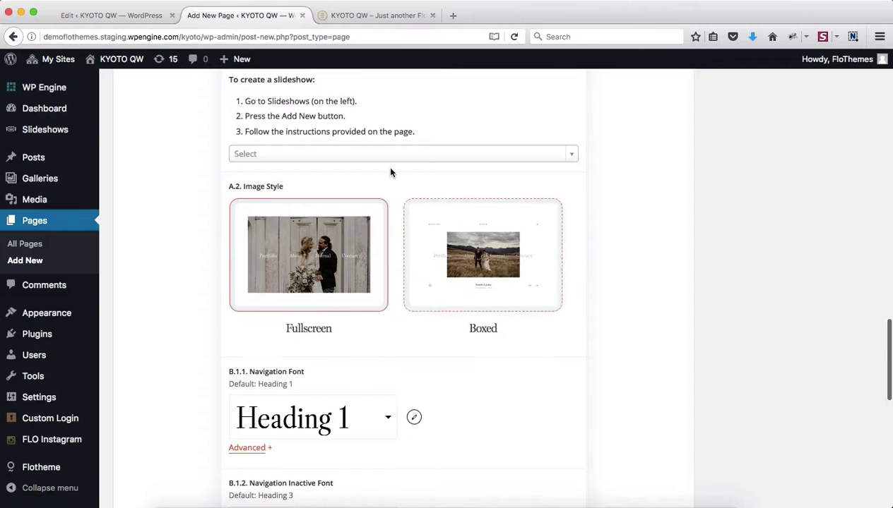
click(337, 160)
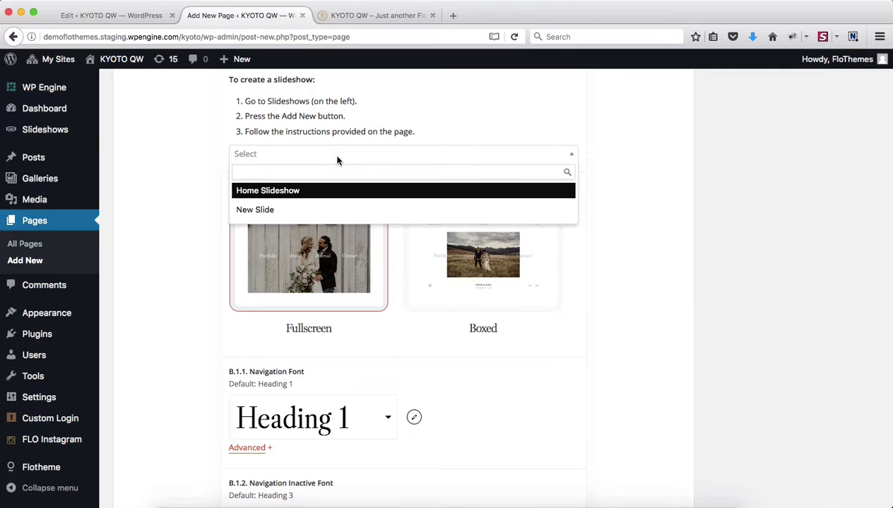
click(276, 211)
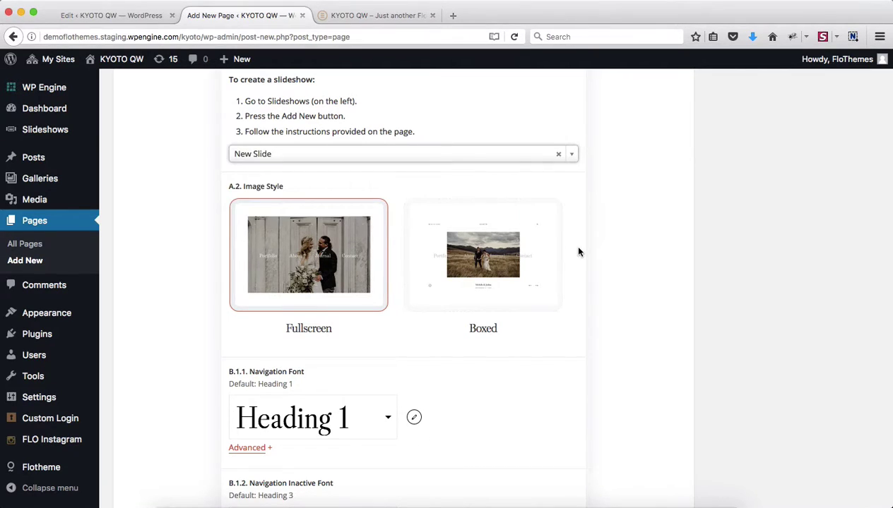
click(634, 235)
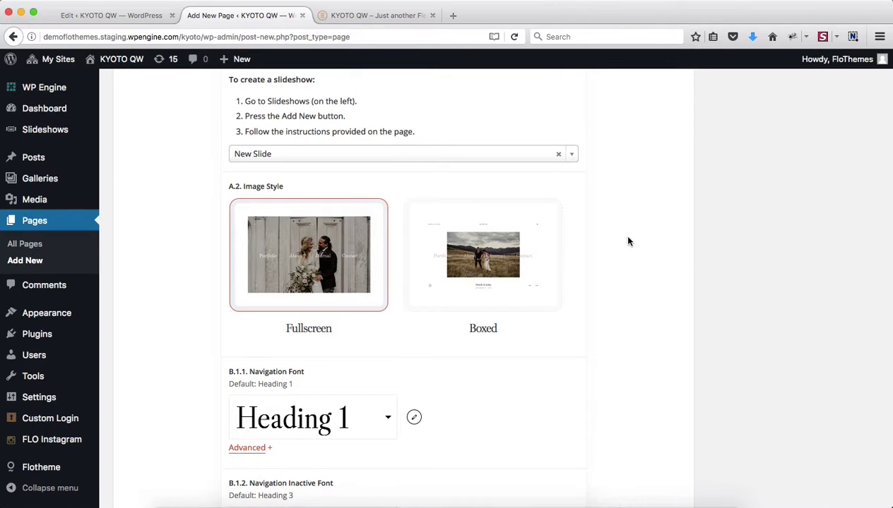
- Review the remaining Main Slideshow settings and publish the page
scroll(449, 269, down, 5)
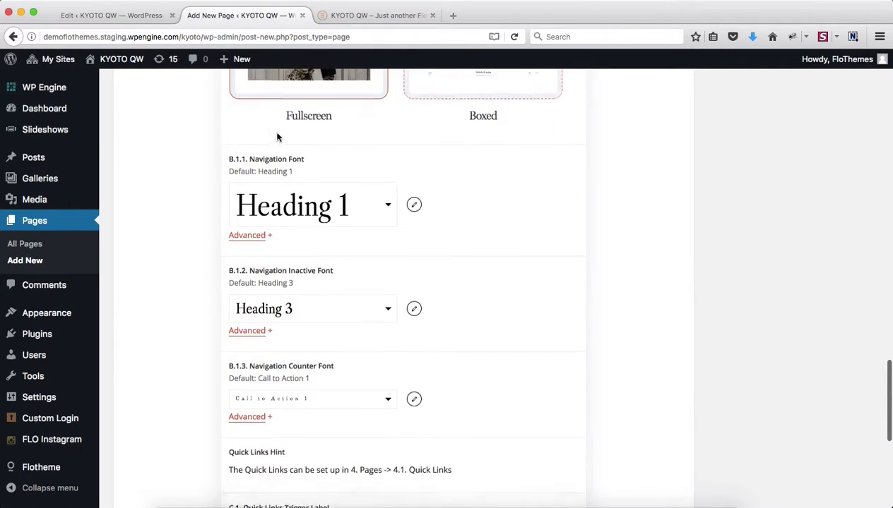
scroll(531, 360, up, 5)
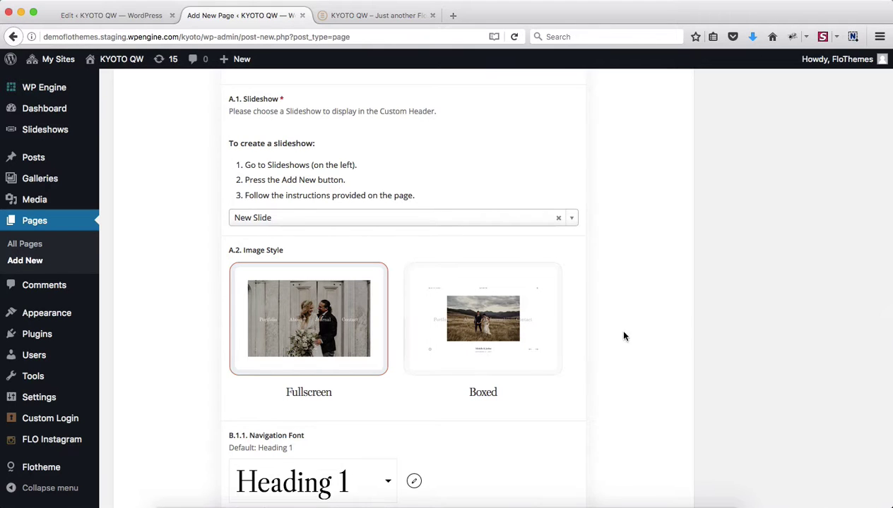
scroll(530, 299, up, 6)
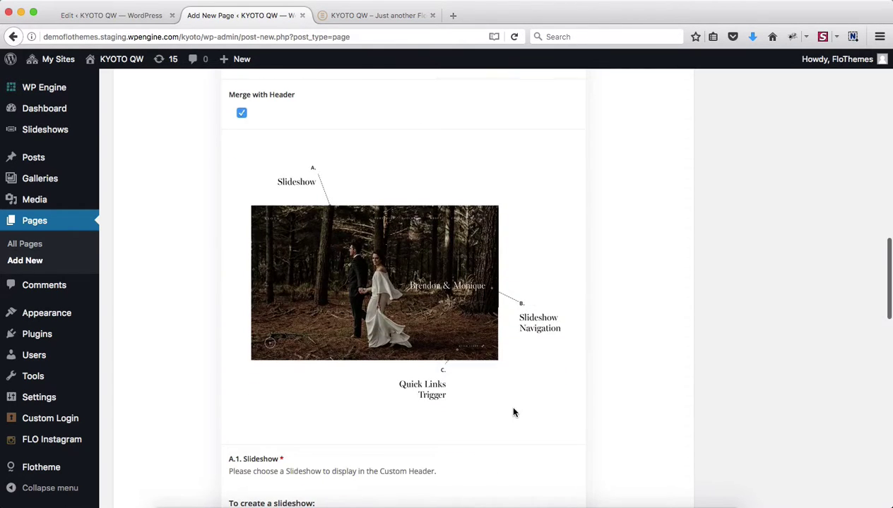
scroll(514, 412, down, 12)
scroll(473, 243, up, 20)
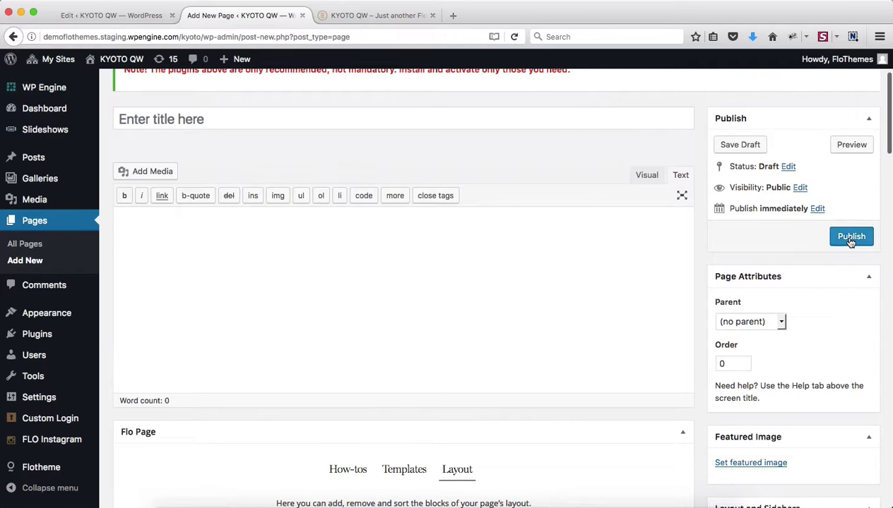
click(851, 237)
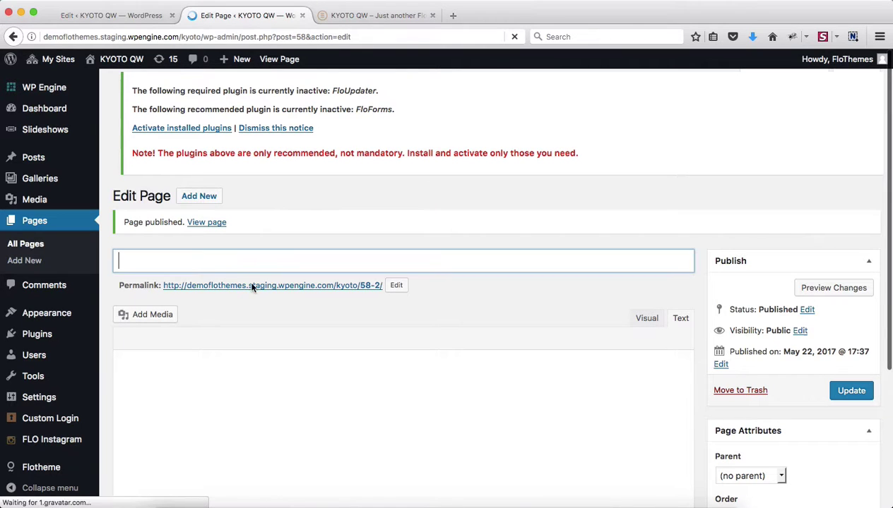
- Open the published page in a new tab and switch between its Money Everywhere, Having Fun and Old Man Dancing slides
super+click(249, 289)
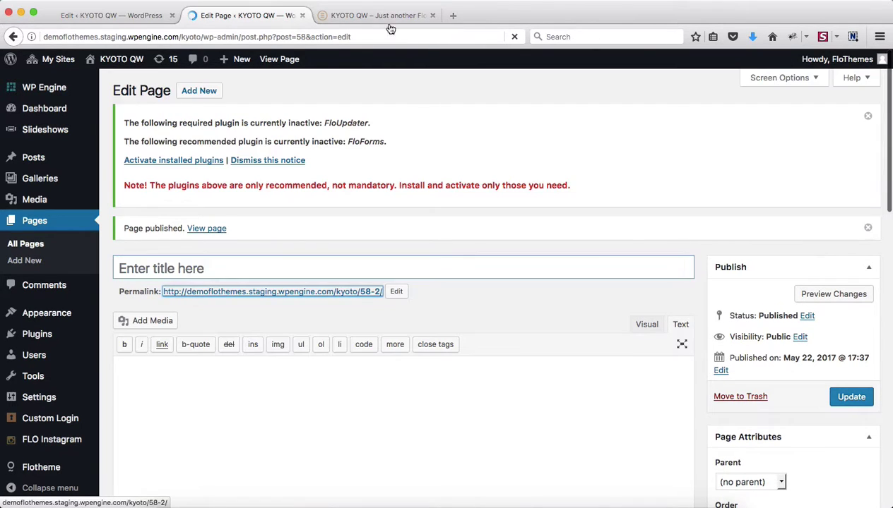
click(336, 22)
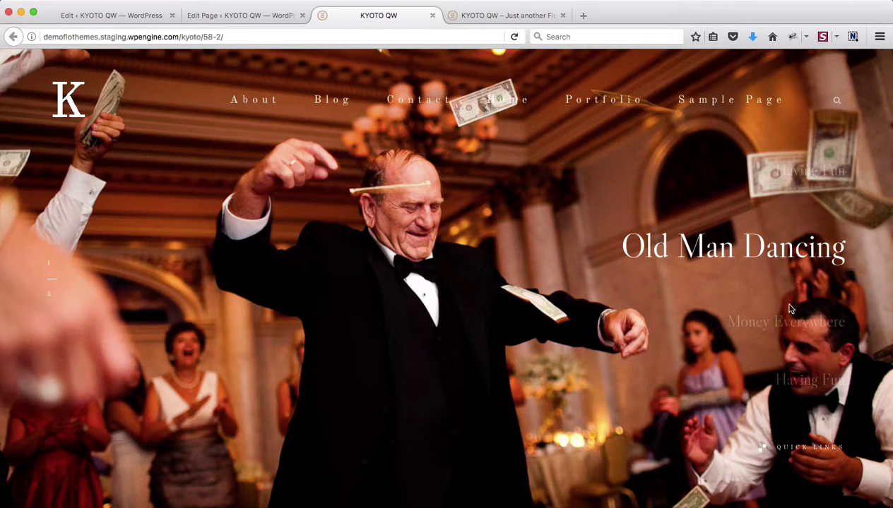
click(782, 325)
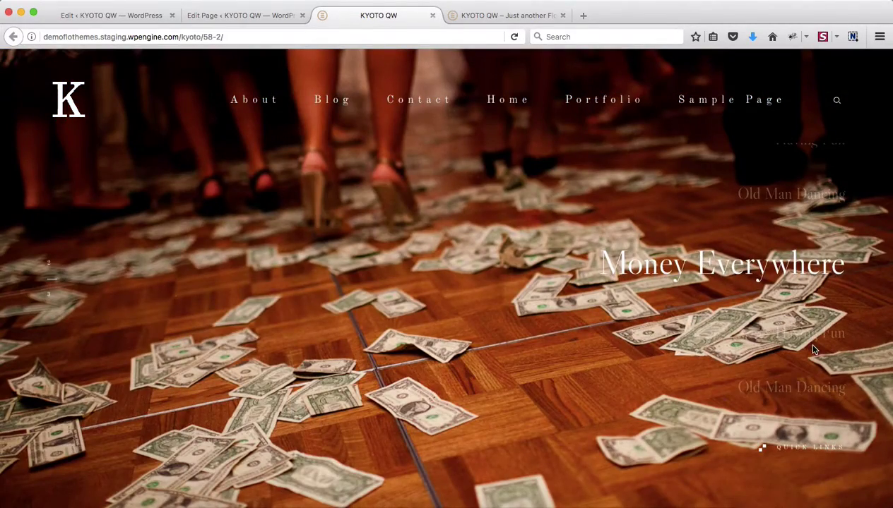
click(807, 338)
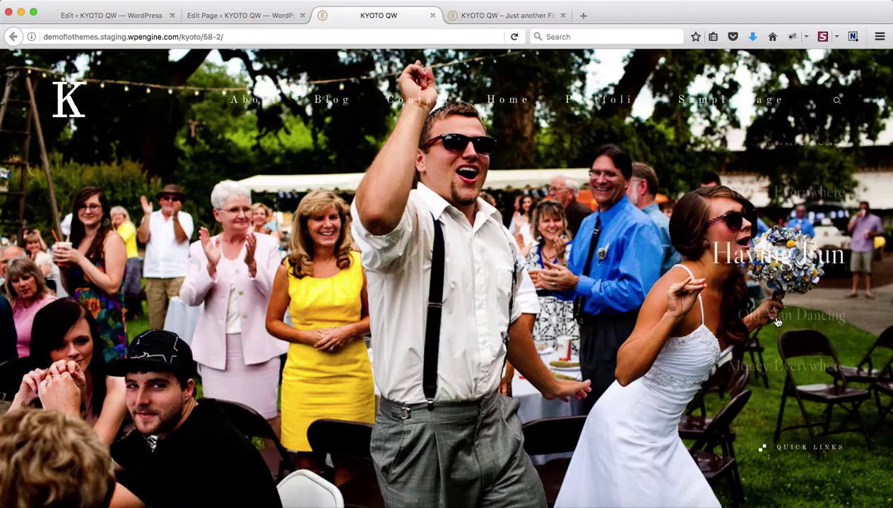
click(780, 337)
- Return to the page editor and add a WordPress Title block below the Main Slideshow block
click(234, 15)
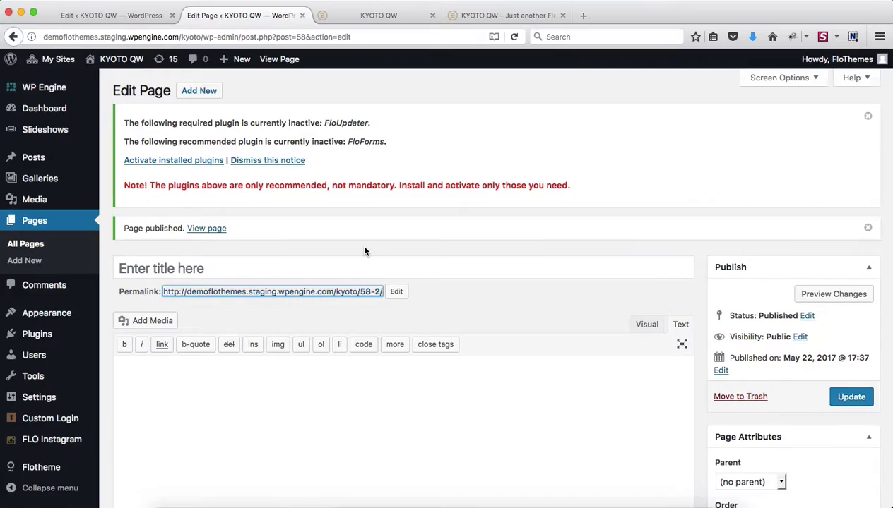
scroll(360, 243, down, 5)
scroll(365, 247, down, 10)
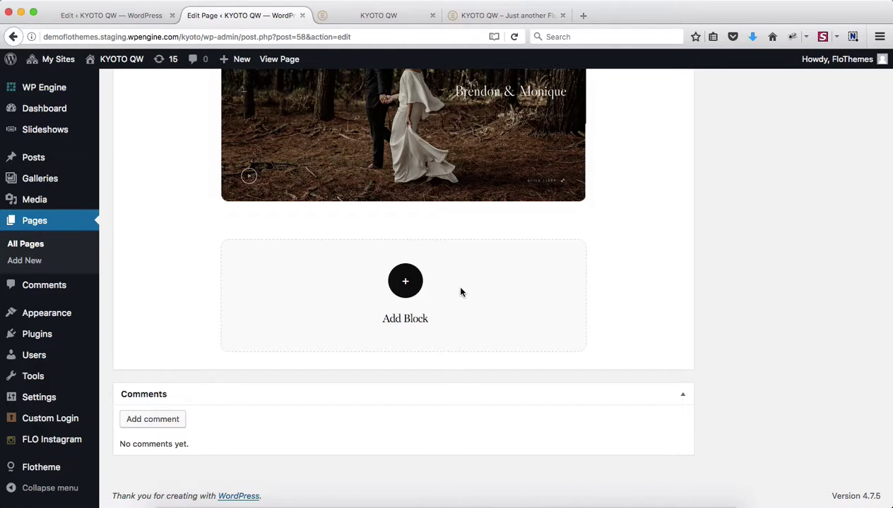
click(406, 299)
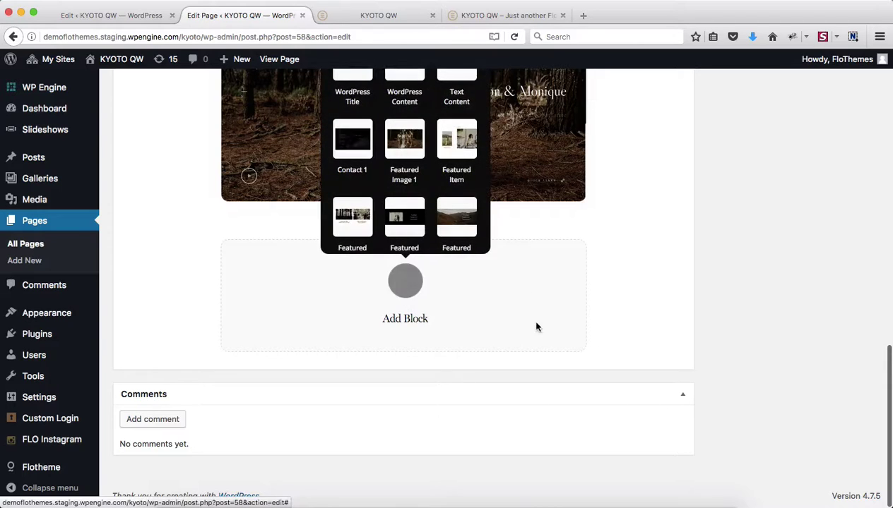
scroll(422, 237, up, 3)
scroll(421, 237, down, 1)
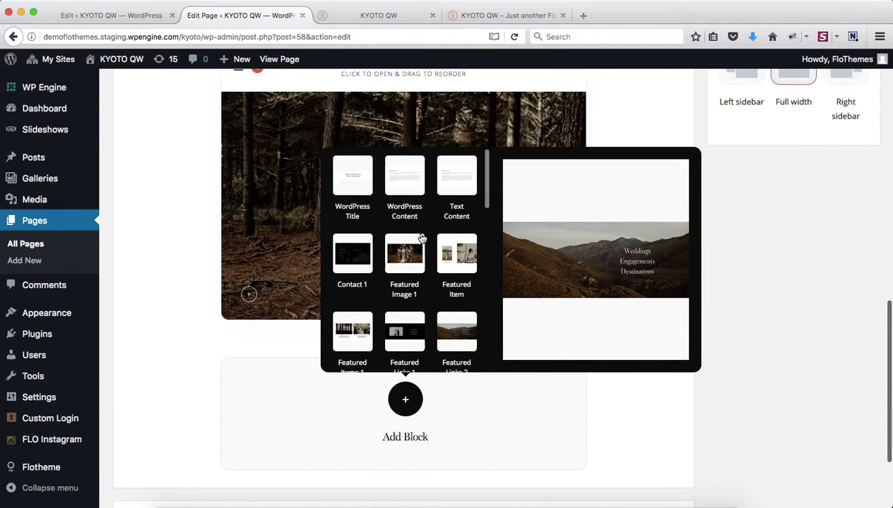
click(362, 185)
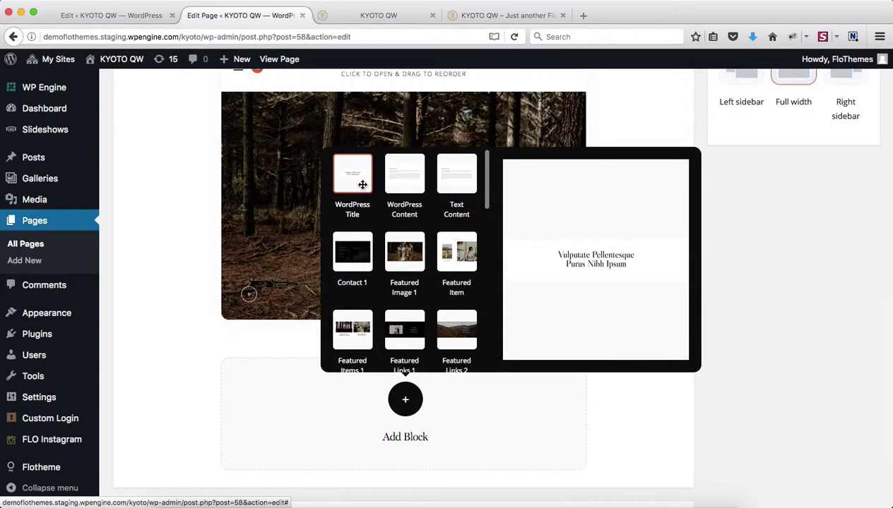
scroll(507, 286, down, 2)
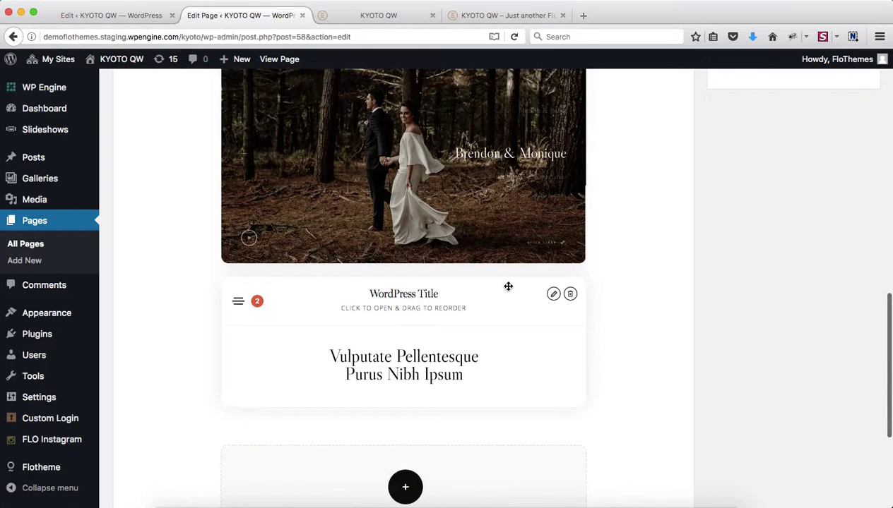
- Add a second Main Slideshow block below the WordPress Title block in the page layout
scroll(508, 286, down, 3)
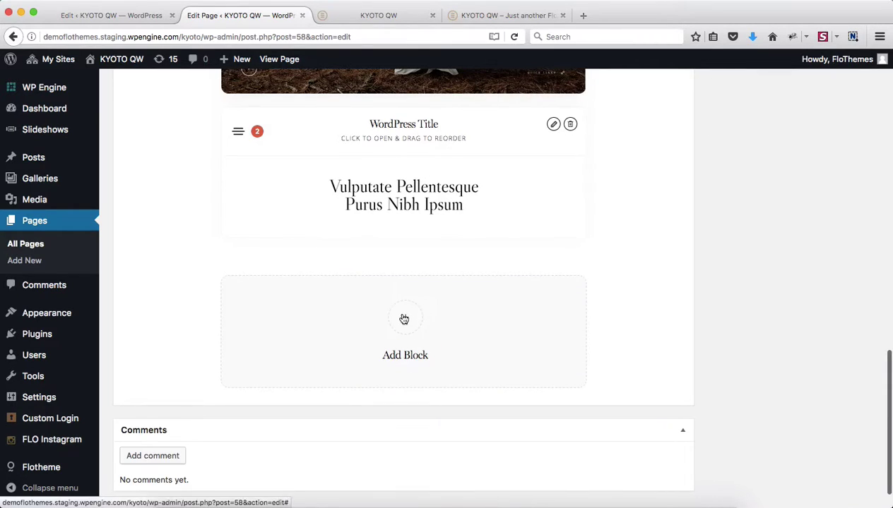
click(403, 319)
scroll(389, 223, down, 5)
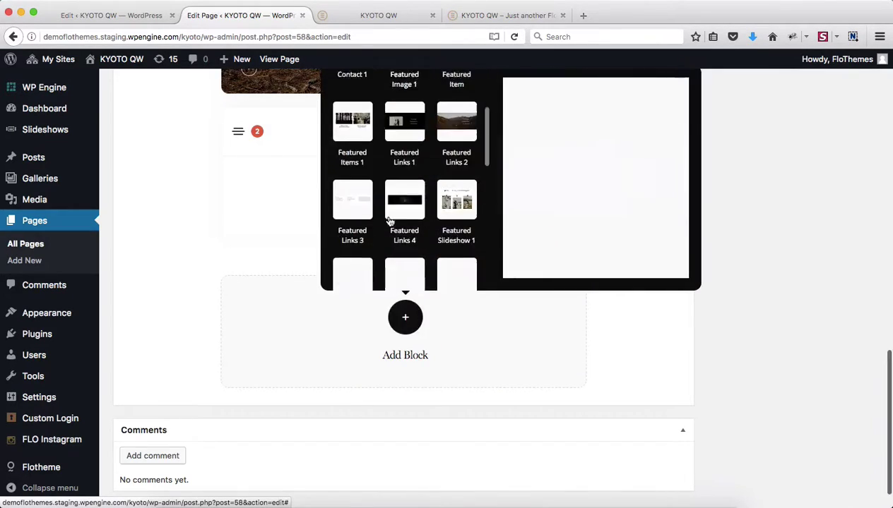
scroll(389, 223, down, 8)
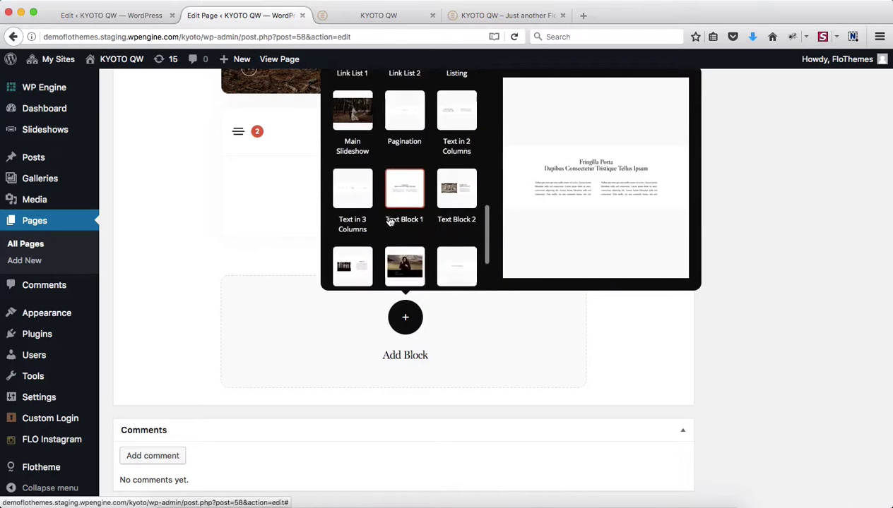
scroll(389, 222, down, 2)
scroll(385, 211, up, 4)
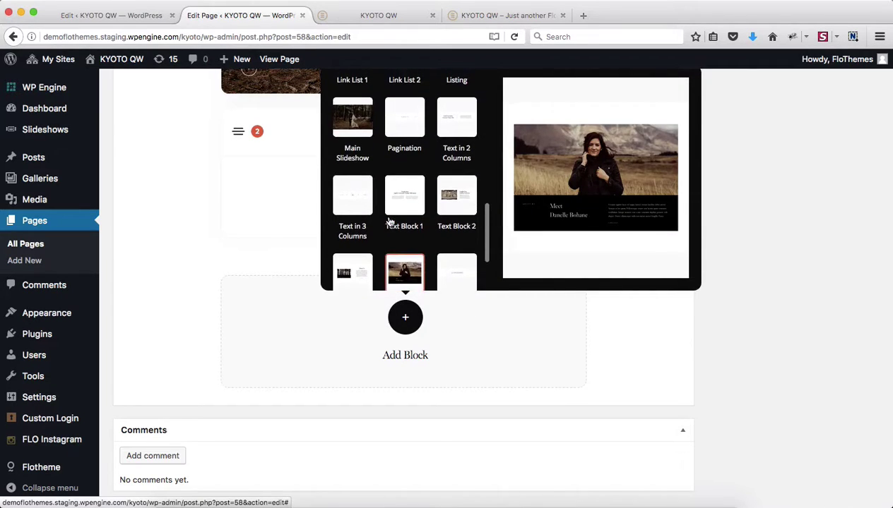
click(366, 125)
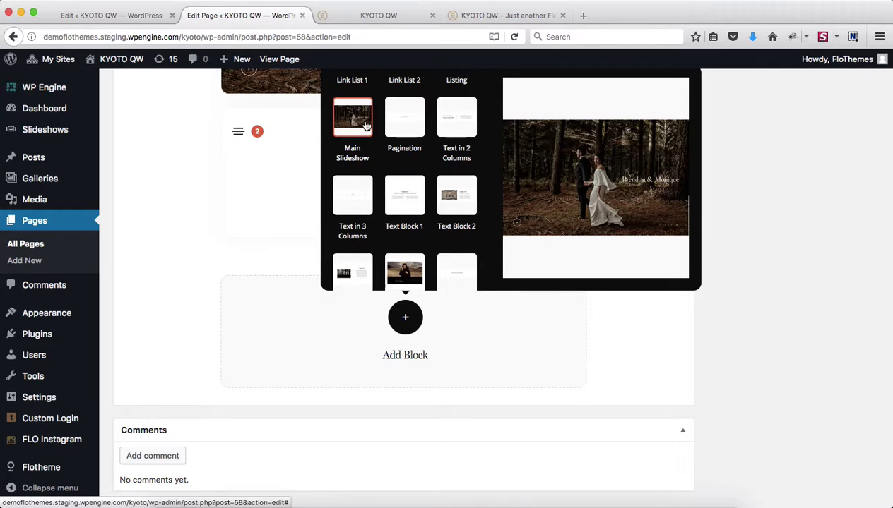
click(364, 121)
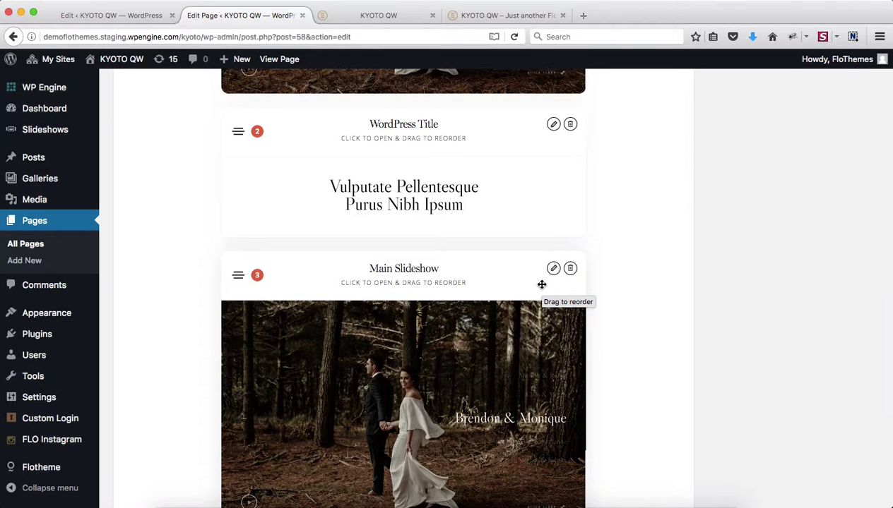
- Choose Home Slideshow as the slideshow for the third block, Main Slideshow, and update the page
scroll(641, 298, down, 5)
scroll(641, 298, up, 3)
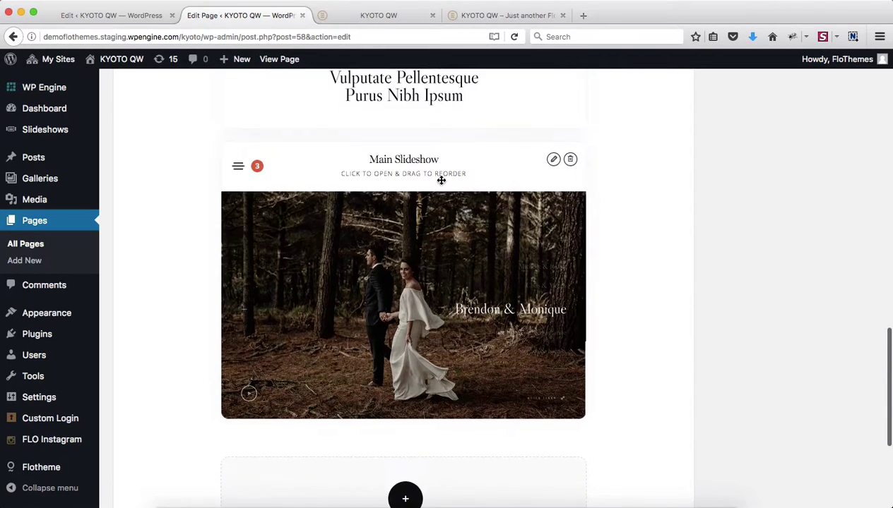
click(443, 180)
scroll(433, 273, down, 8)
scroll(432, 274, down, 5)
scroll(430, 274, up, 1)
click(325, 188)
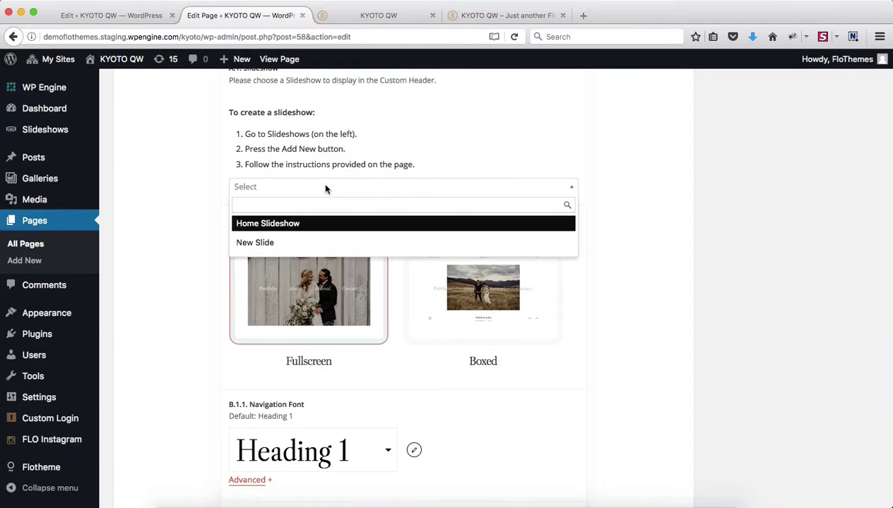
click(269, 224)
click(825, 319)
scroll(825, 319, up, 20)
click(847, 397)
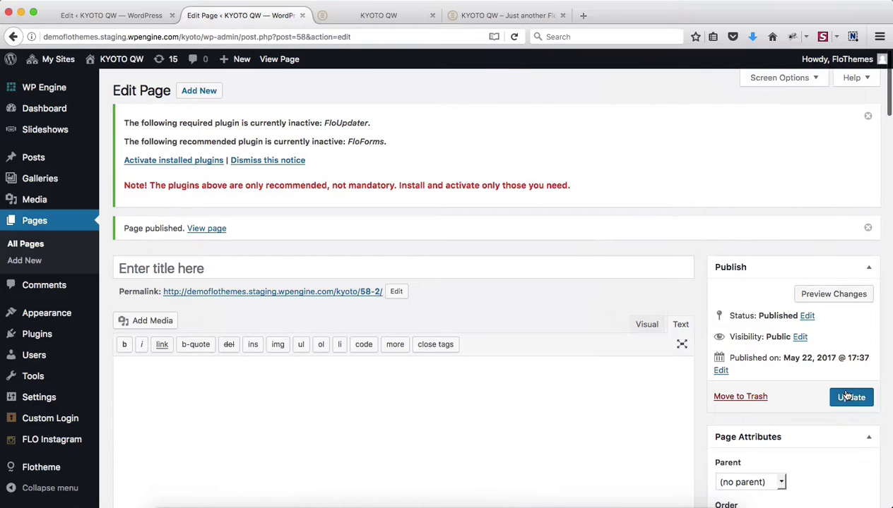
- Reload the published page and inspect the area between the two slideshows
key(ctrl+Tab)
key(super+r)
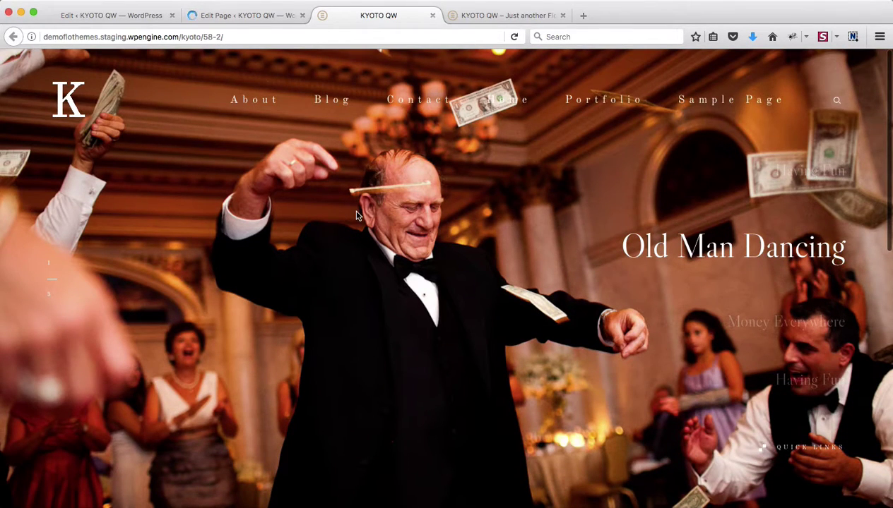
scroll(556, 142, down, 10)
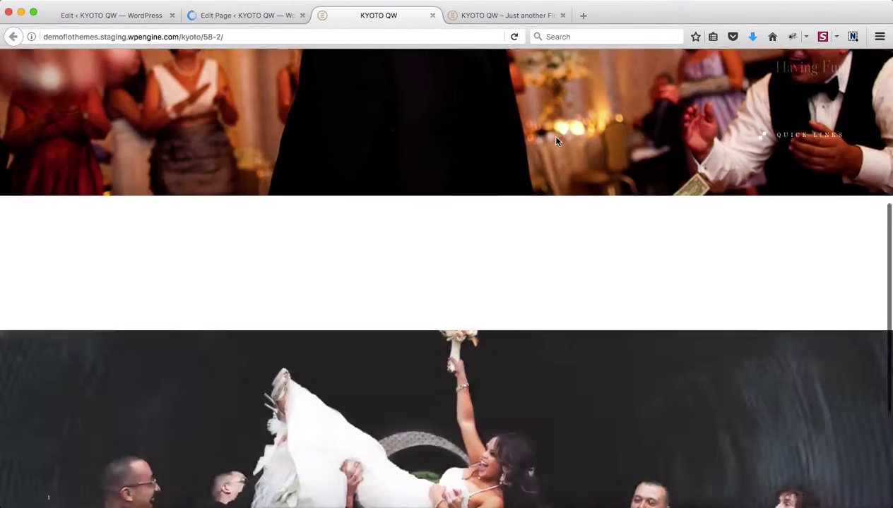
scroll(345, 232, down, 2)
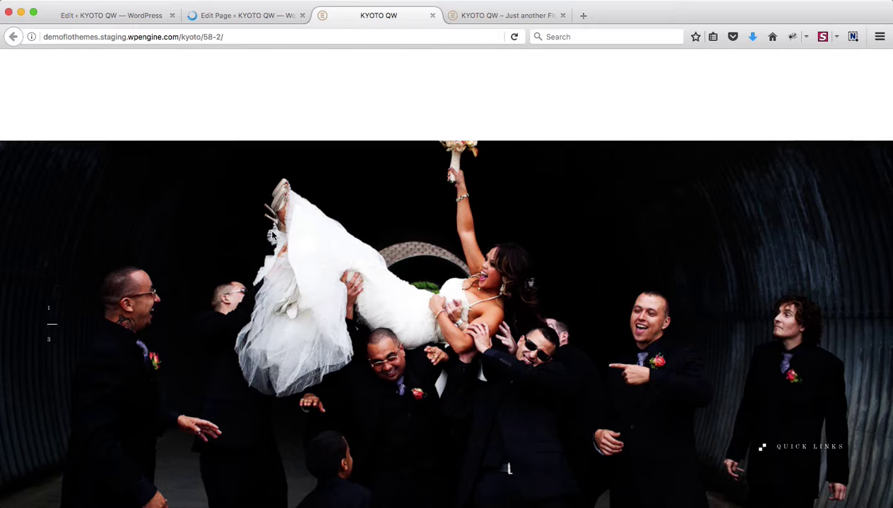
scroll(306, 166, up, 4)
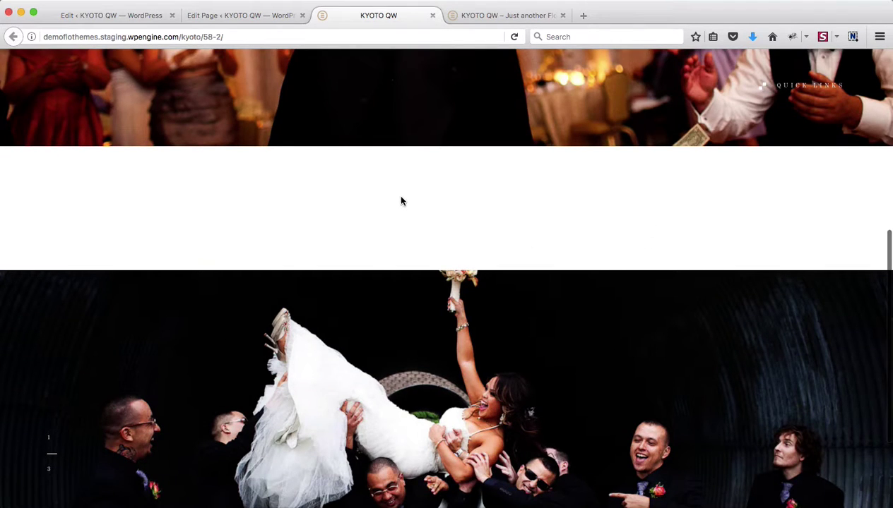
- Return to the page editor, enter "Page Title" as the page's title and update the page
key(ctrl+shift+Tab)
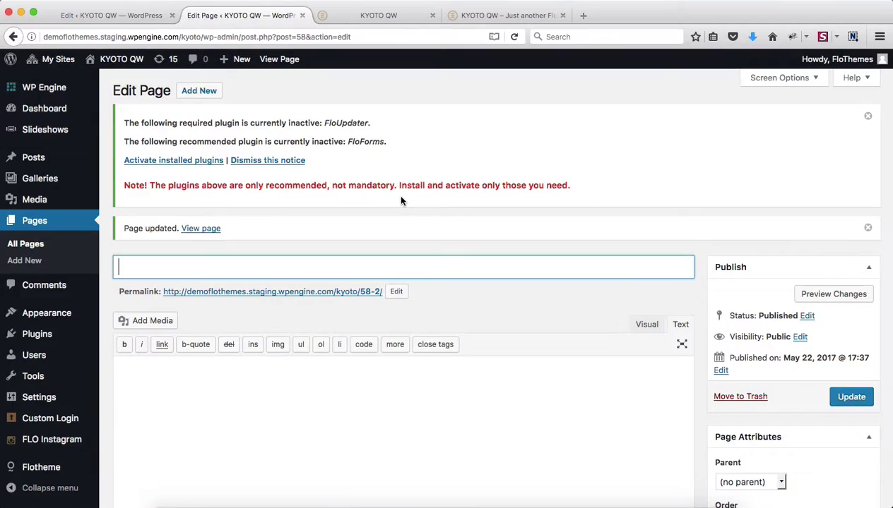
scroll(400, 201, down, 5)
text(Page Title)
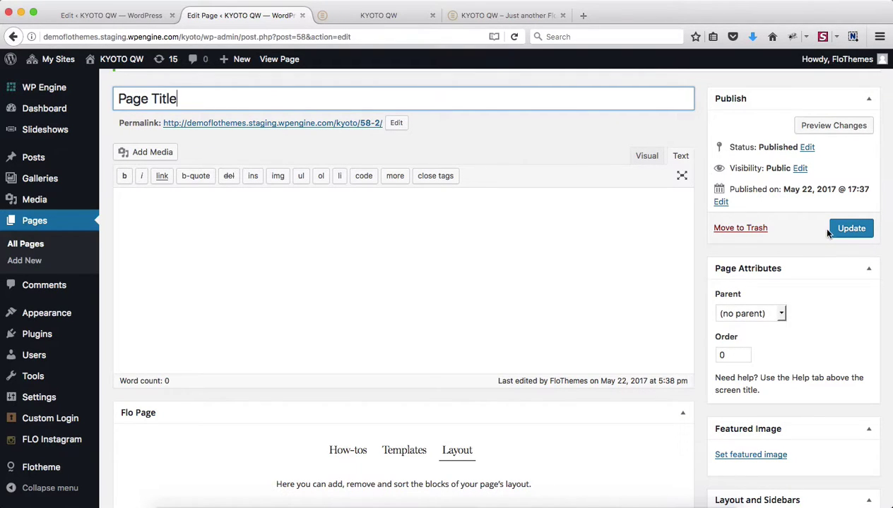
click(839, 226)
- Reload the published page and check the title section between the two slideshows
key(ctrl+Tab)
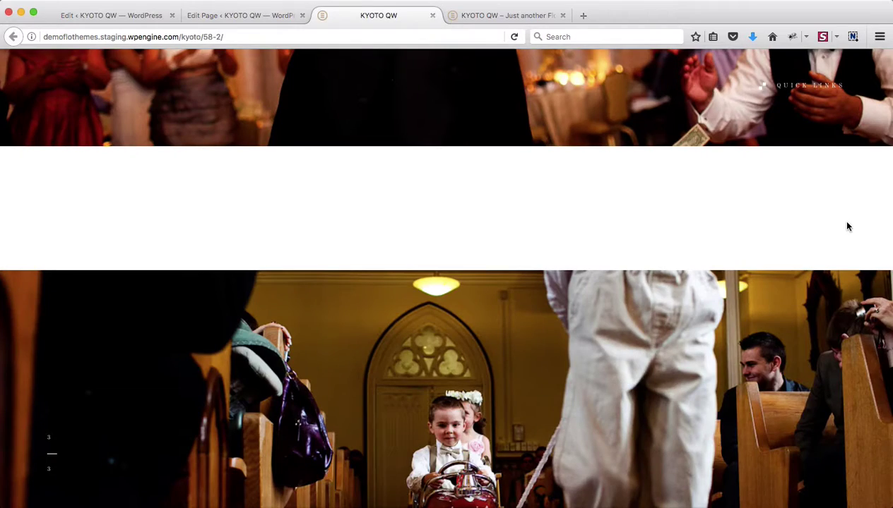
key(super+r)
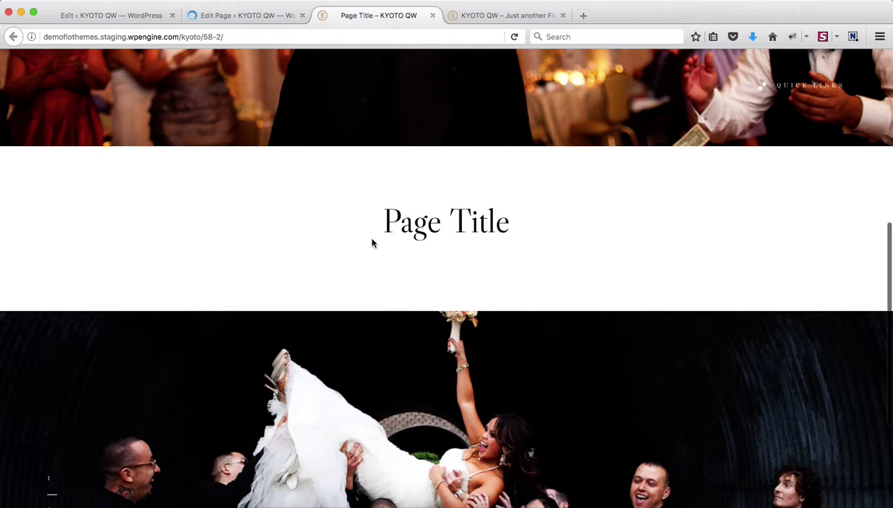
scroll(372, 244, down, 3)
scroll(373, 243, up, 4)
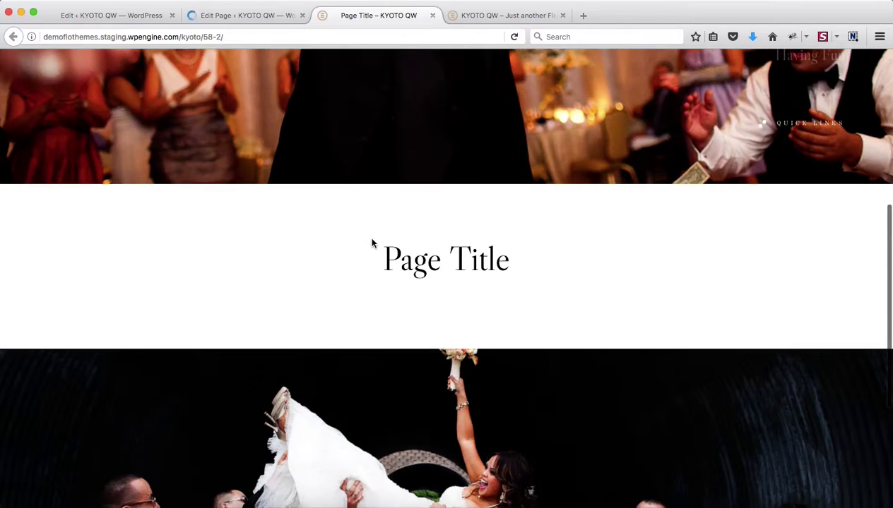
scroll(372, 244, up, 1)
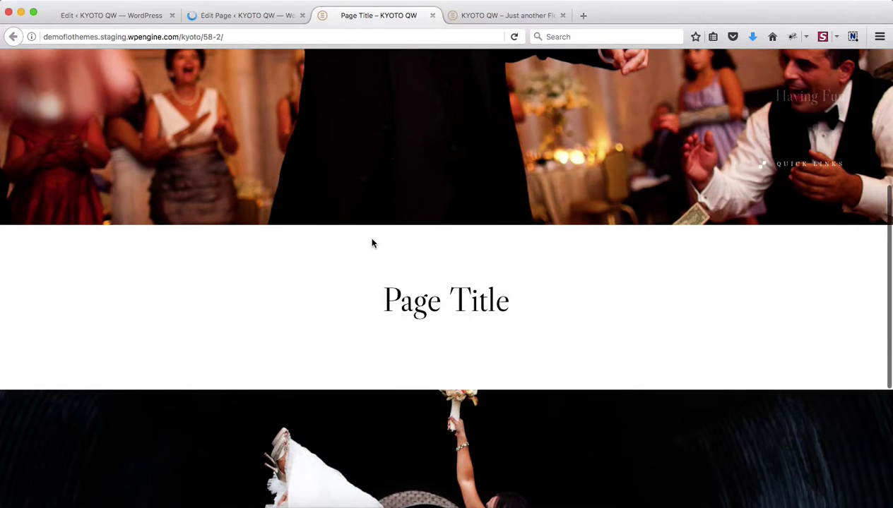
scroll(372, 243, down, 4)
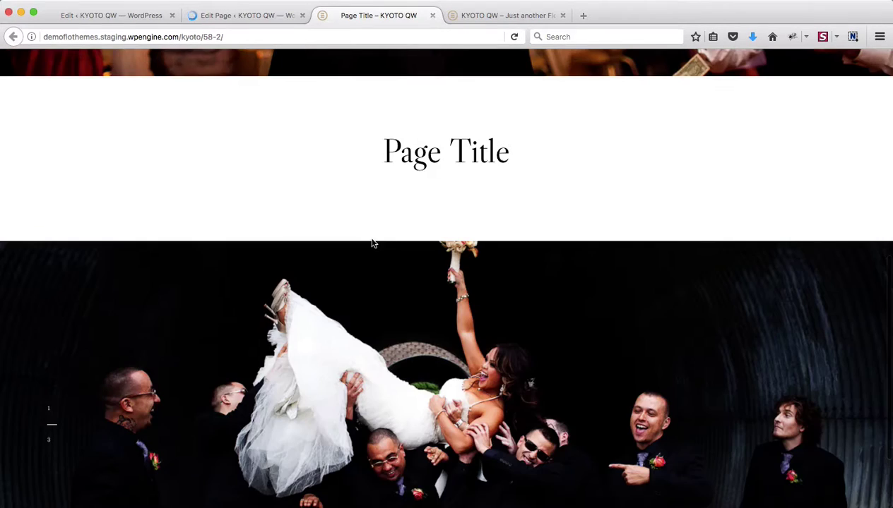
- Return to the page editor and add another Main Slideshow block at the end of the layout
click(244, 15)
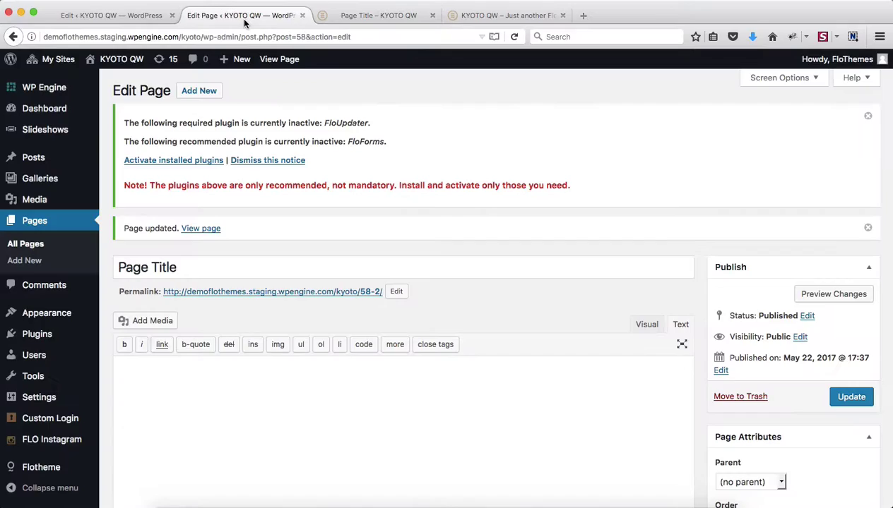
scroll(293, 313, down, 15)
scroll(294, 313, down, 10)
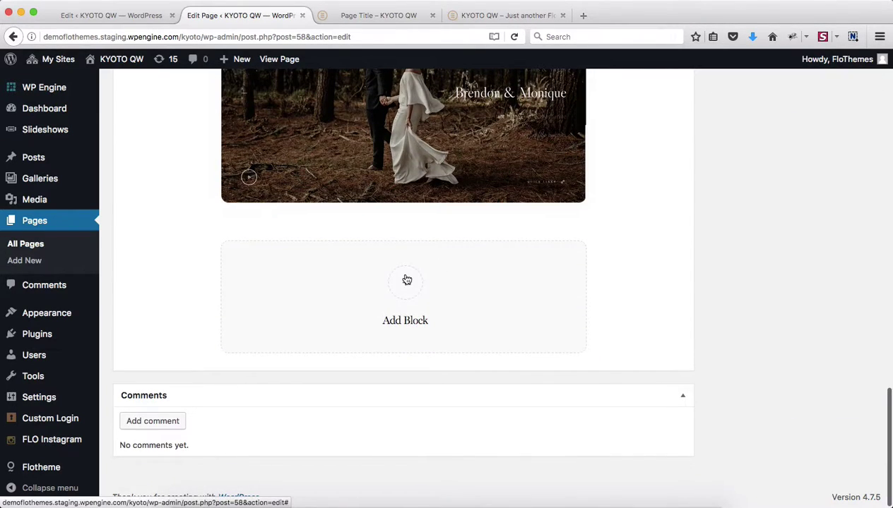
click(407, 280)
scroll(378, 180, down, 5)
scroll(376, 182, down, 7)
scroll(370, 172, up, 4)
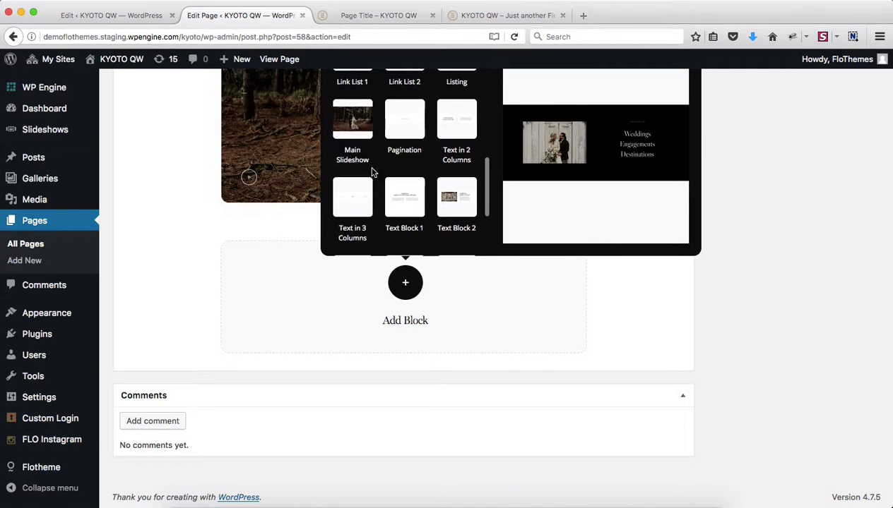
click(354, 127)
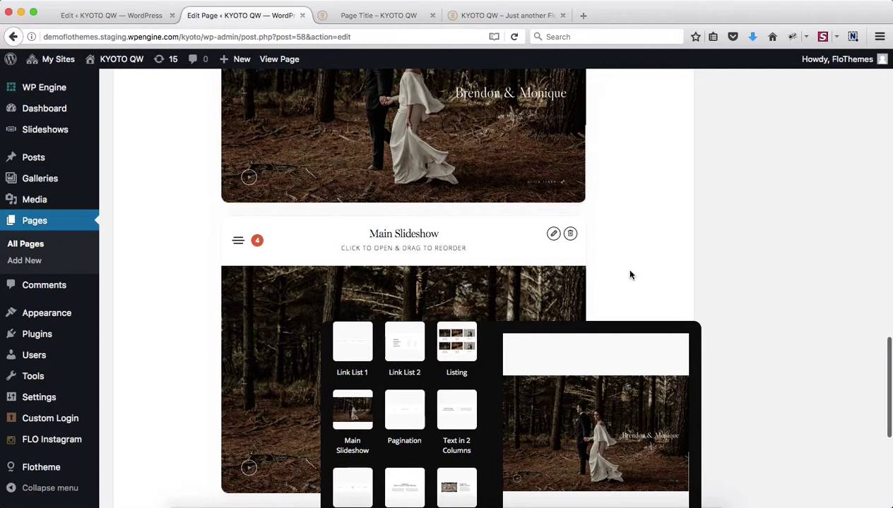
- Increase the margin of the fourth block, Main Slideshow, and try to update the page
scroll(566, 313, down, 4)
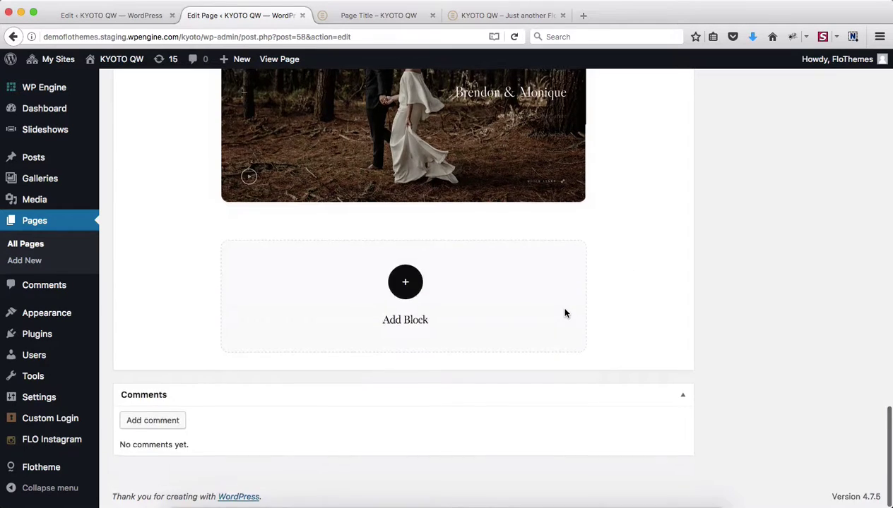
scroll(565, 309, up, 2)
click(394, 201)
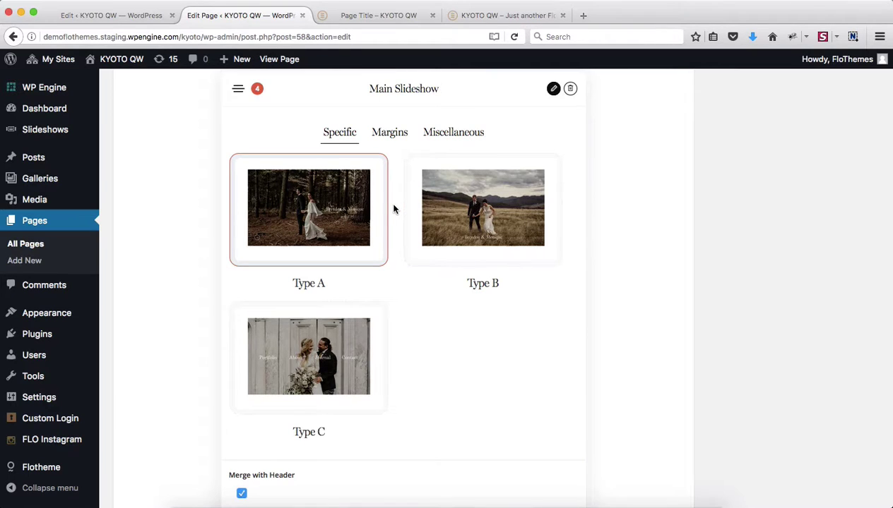
click(394, 136)
drag(403, 239, 487, 239)
scroll(681, 270, up, 15)
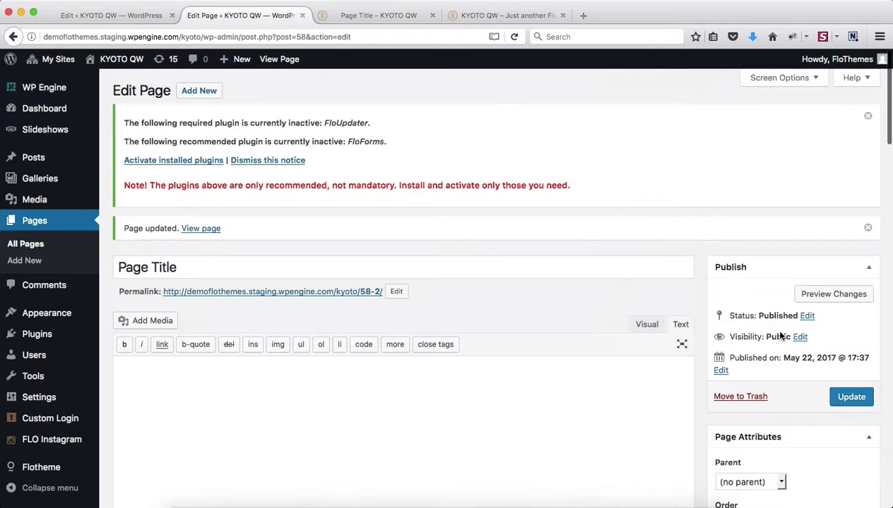
click(850, 398)
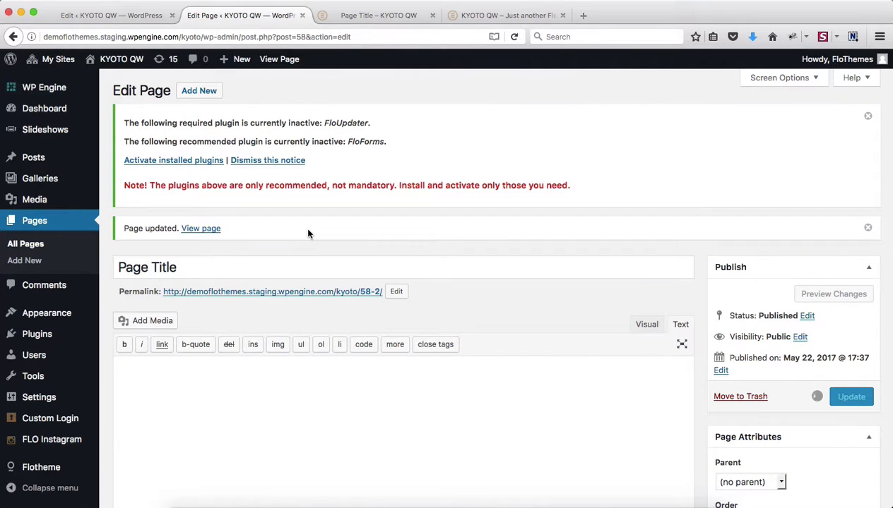
- Select Home Slideshow as the required slideshow of the fourth block and update the page
scroll(218, 226, down, 15)
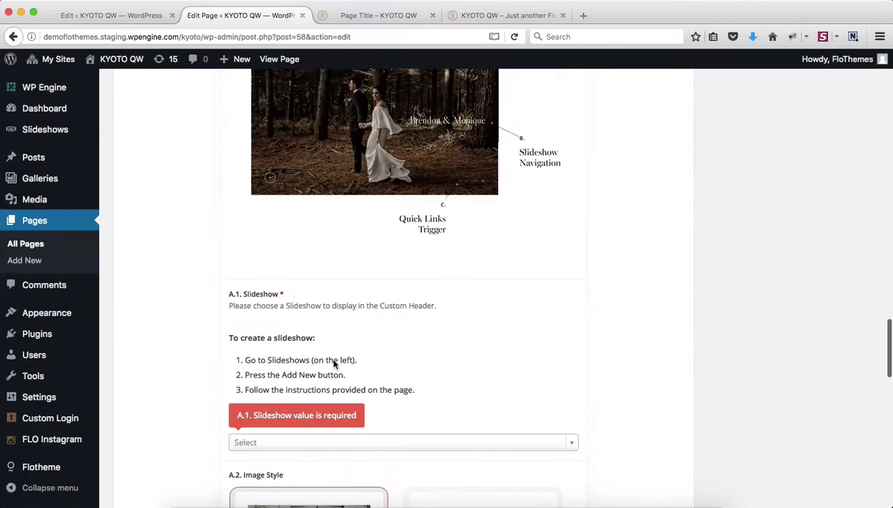
click(288, 444)
scroll(297, 424, down, 3)
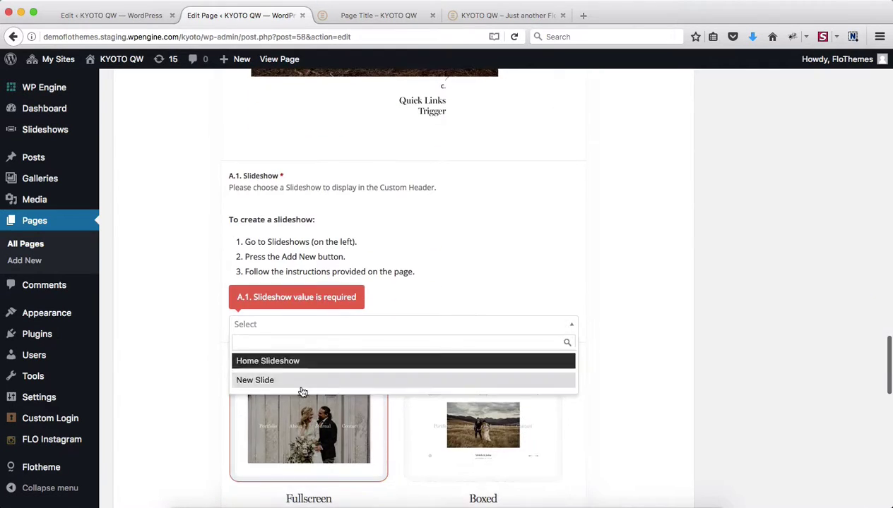
click(269, 363)
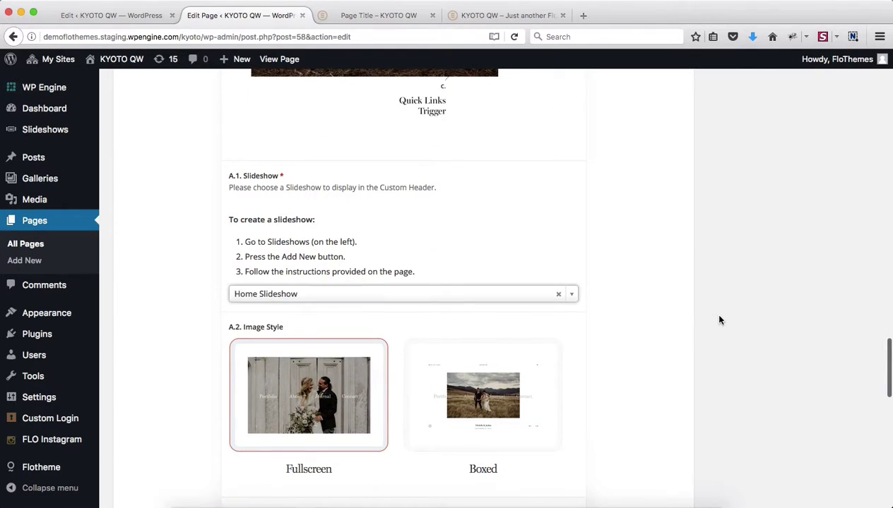
scroll(885, 397, up, 10)
scroll(885, 397, up, 10)
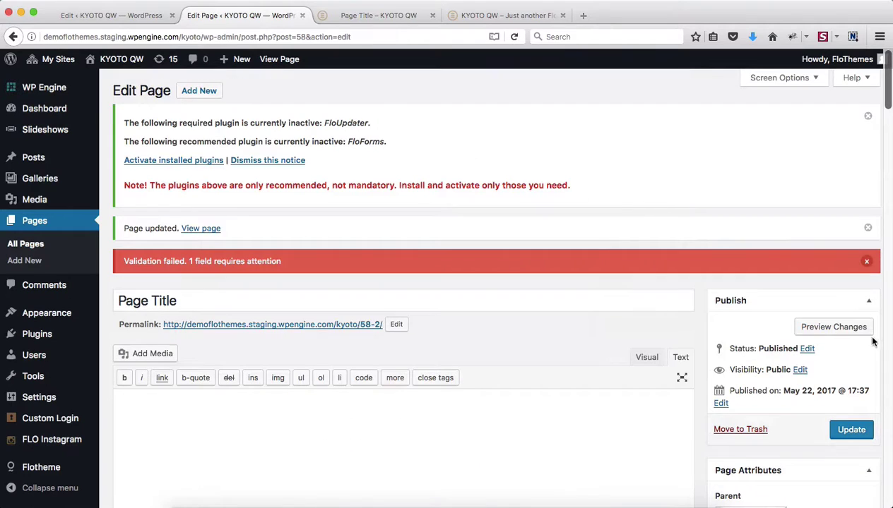
click(851, 429)
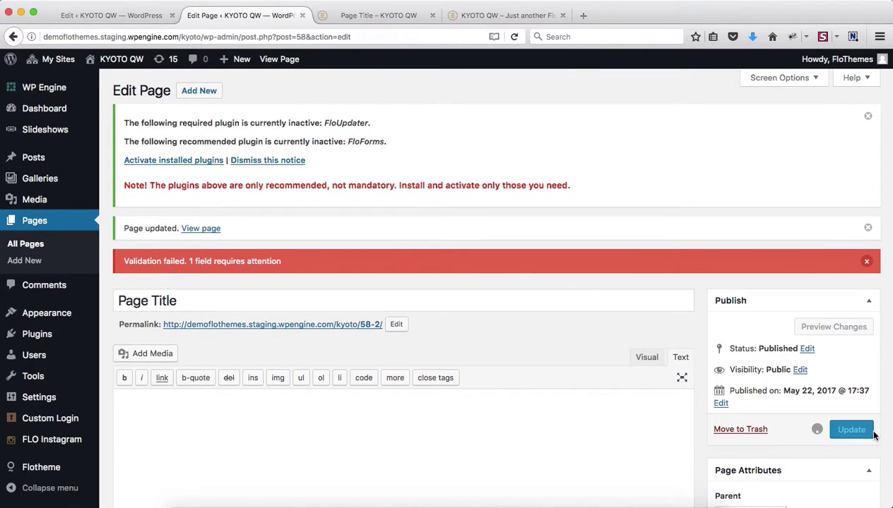
- Reload the published page and review the stacked slideshows and the spacing between them
key(ctrl+Tab)
key(super+r)
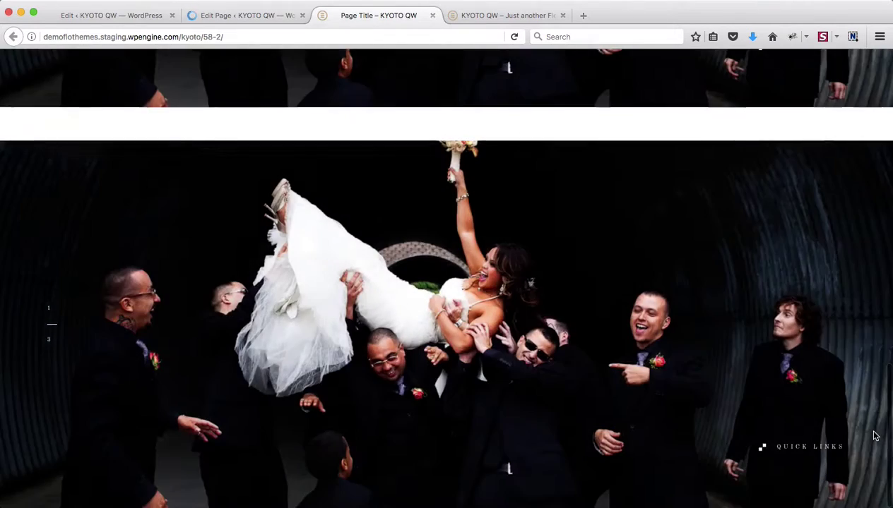
scroll(874, 436, up, 10)
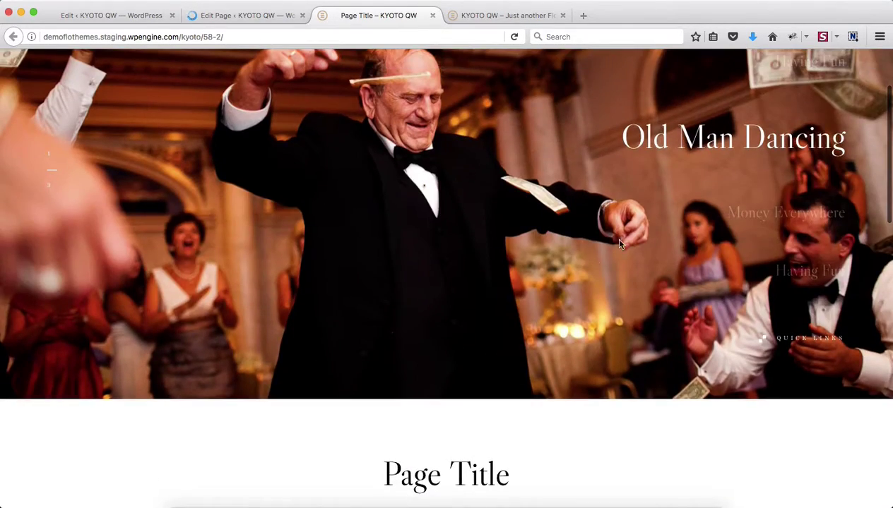
- Examine the published page from the top slideshow past the title to the gap between the last two slideshows
scroll(635, 247, up, 2)
scroll(335, 262, down, 6)
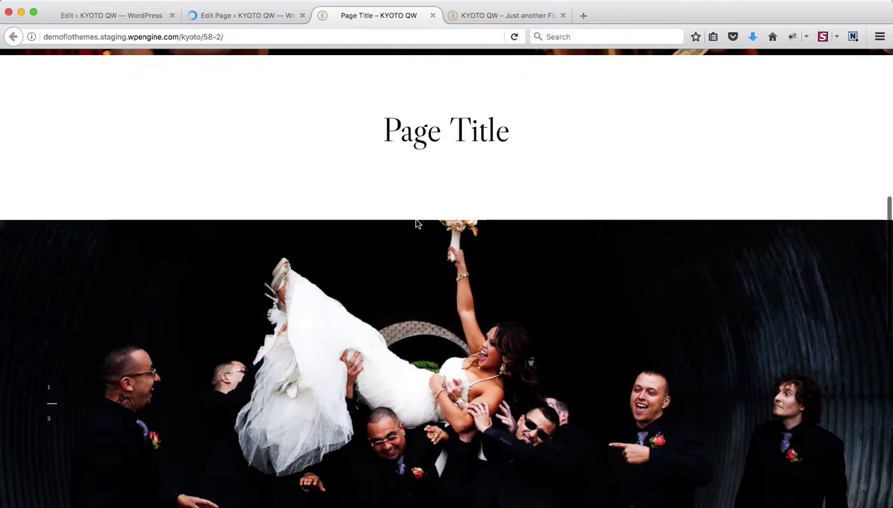
scroll(277, 219, down, 5)
scroll(402, 180, down, 3)
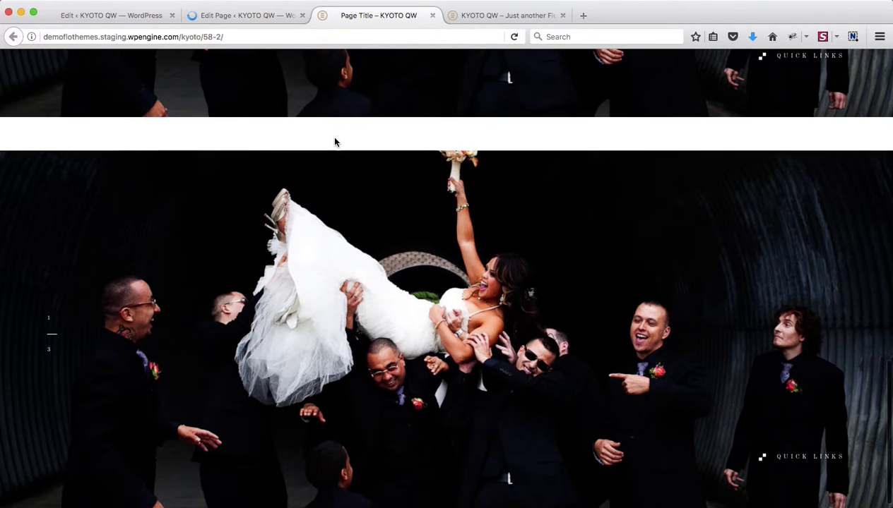
scroll(335, 142, up, 1)
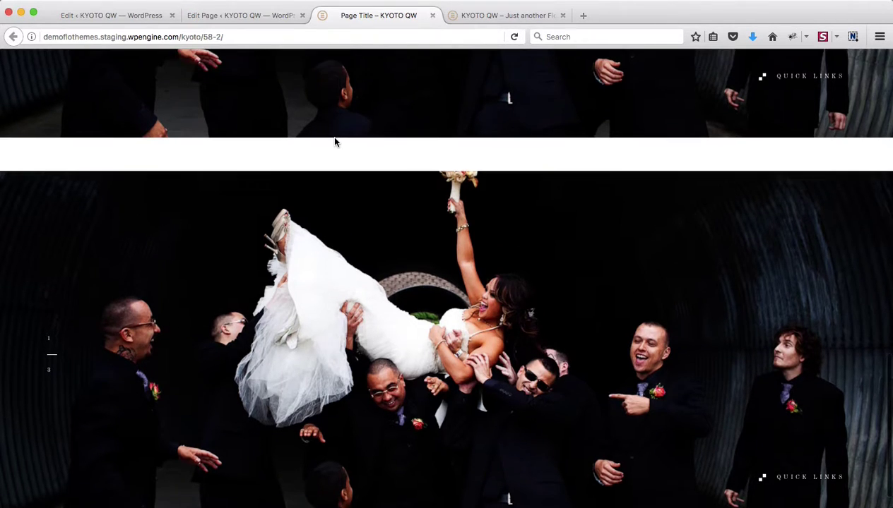
- Return to the page editor, set the image style of the third block, Main Slideshow, to Boxed, and update the page
click(260, 17)
scroll(357, 197, down, 5)
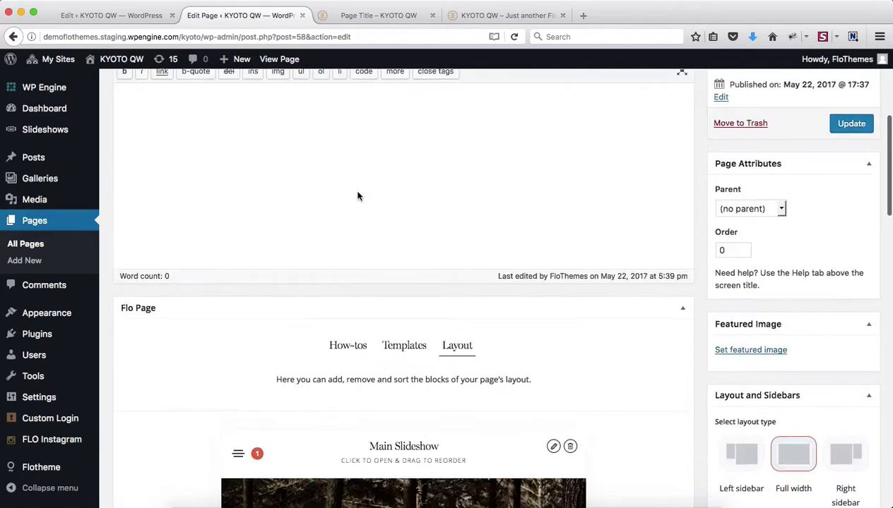
scroll(357, 197, down, 15)
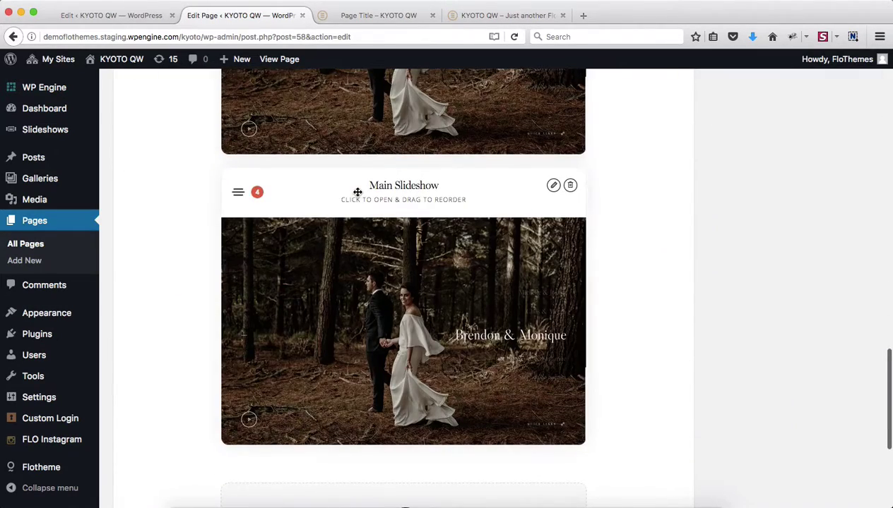
scroll(395, 250, up, 4)
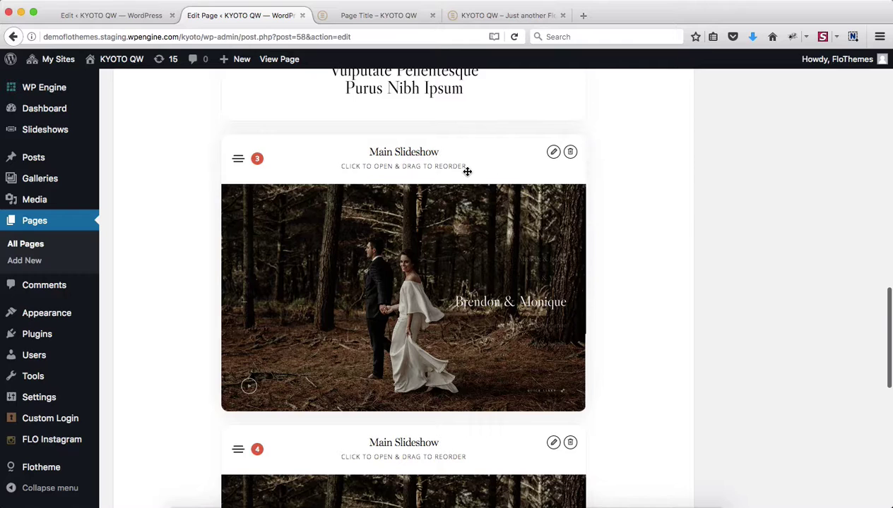
click(466, 171)
scroll(354, 291, down, 5)
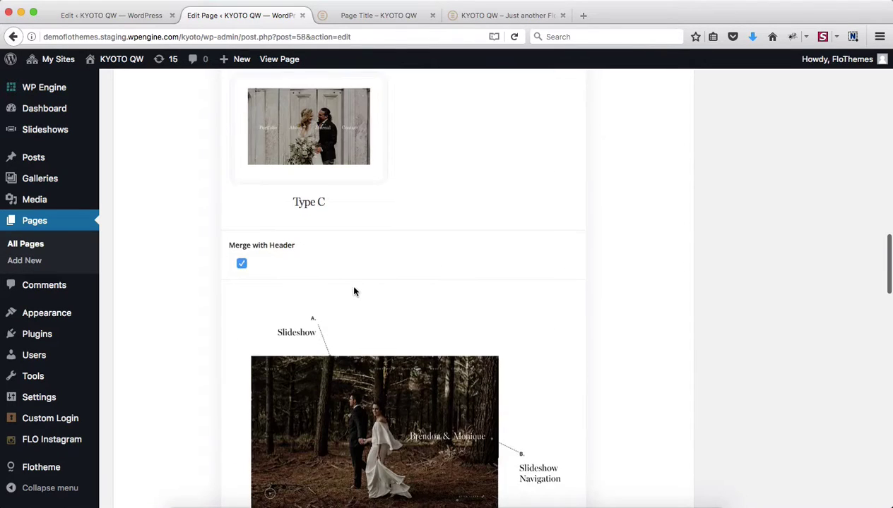
scroll(416, 324, down, 7)
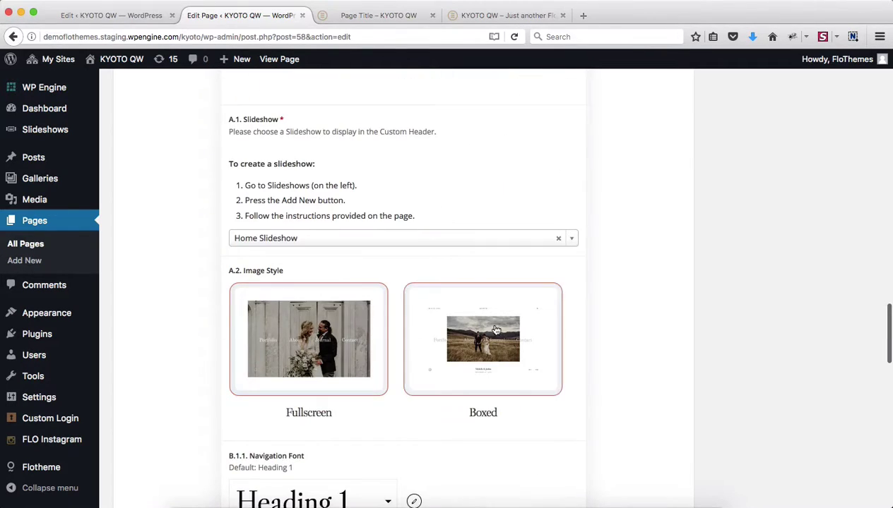
click(496, 330)
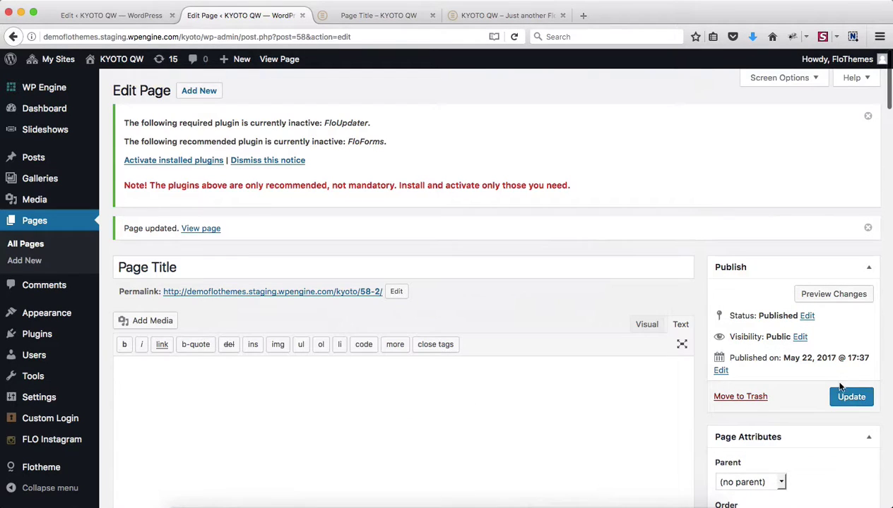
click(851, 398)
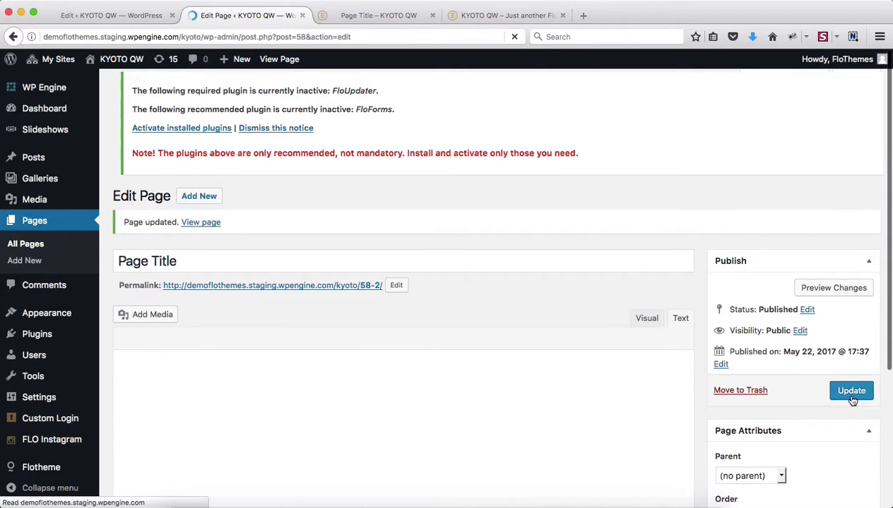
- Reload the published page and review the boxed slideshow below the page title
key(ctrl+Tab)
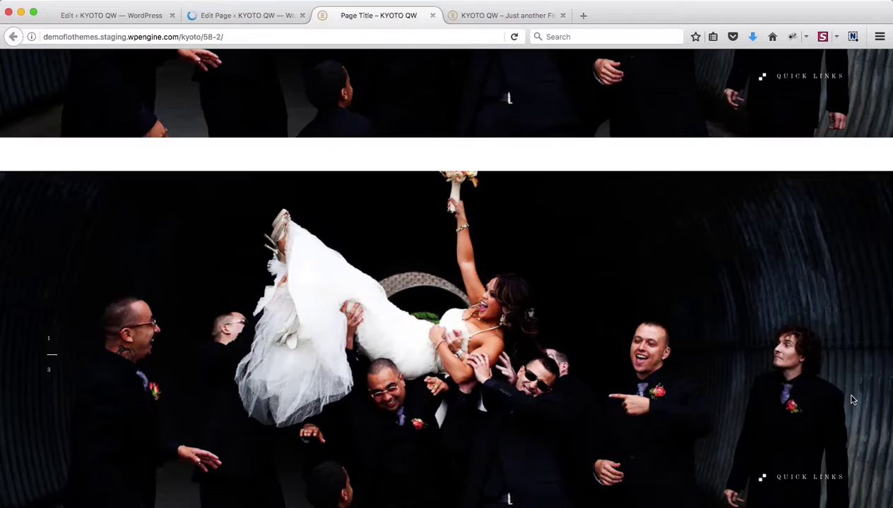
key(super+r)
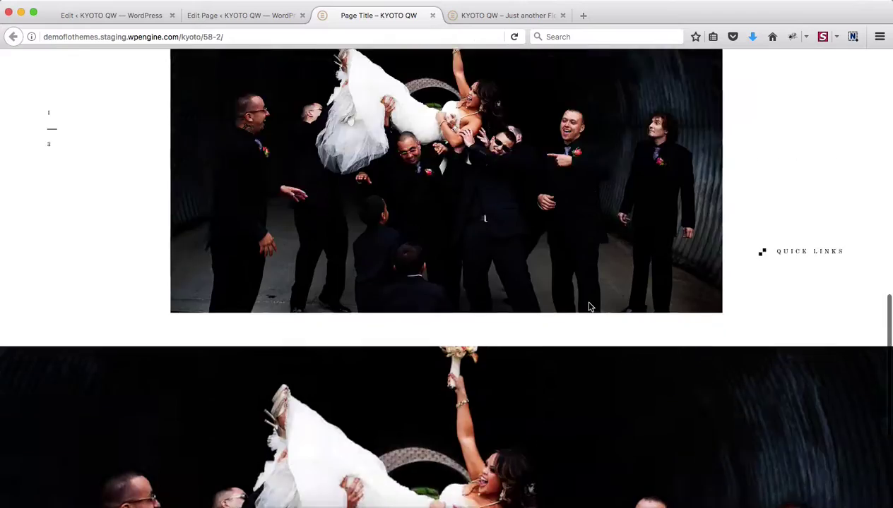
scroll(399, 244, up, 3)
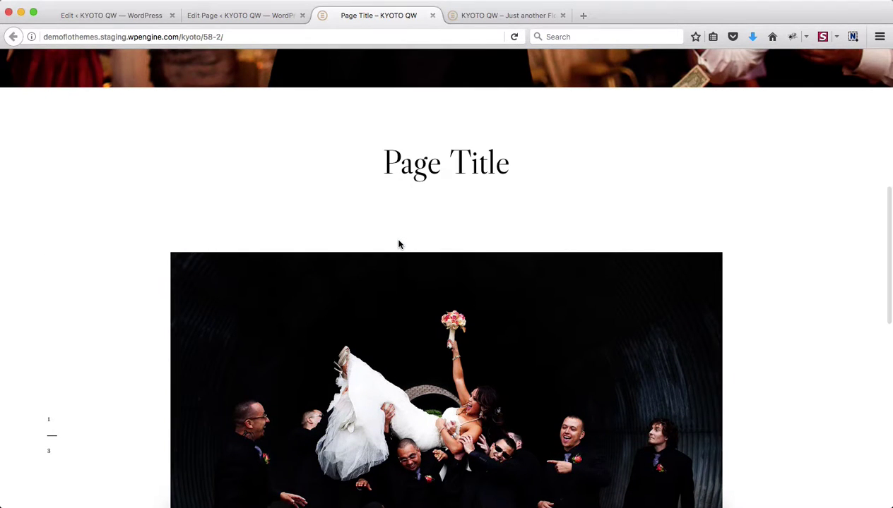
scroll(398, 244, down, 1)
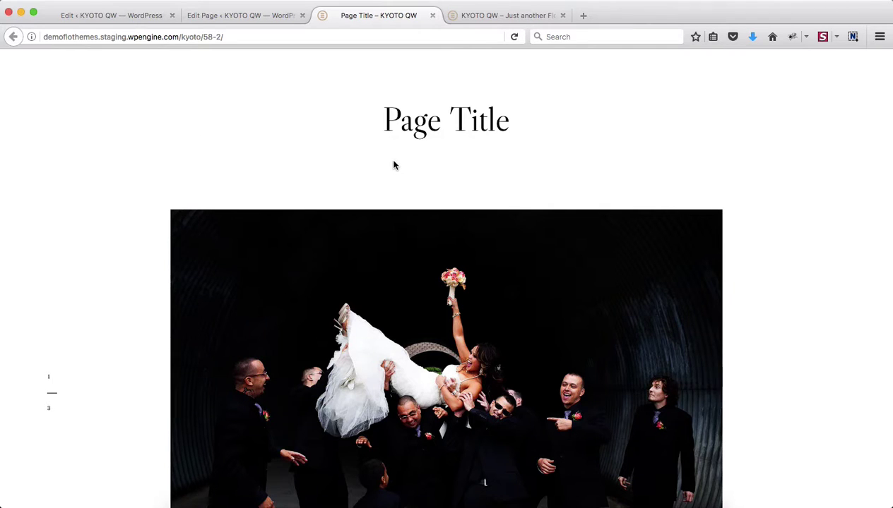
scroll(398, 315, down, 3)
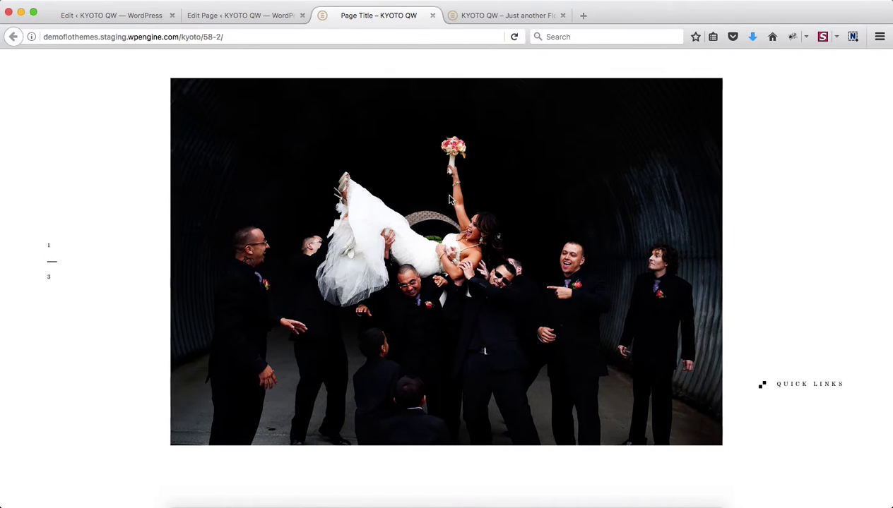
scroll(449, 200, down, 5)
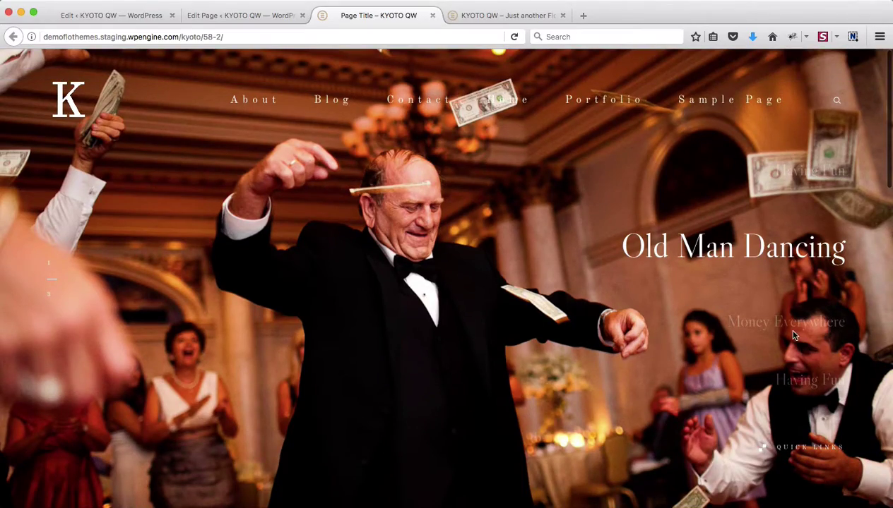
- Show the Having Fun slide listed below Money Everywhere in the first slideshow, and compare it with the boxed and fullscreen slideshows underneath
click(785, 378)
scroll(534, 204, down, 10)
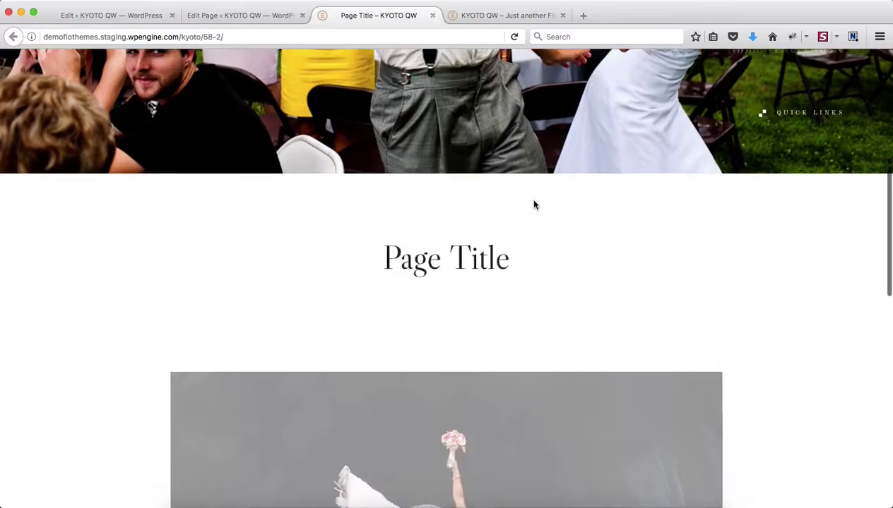
scroll(534, 204, down, 2)
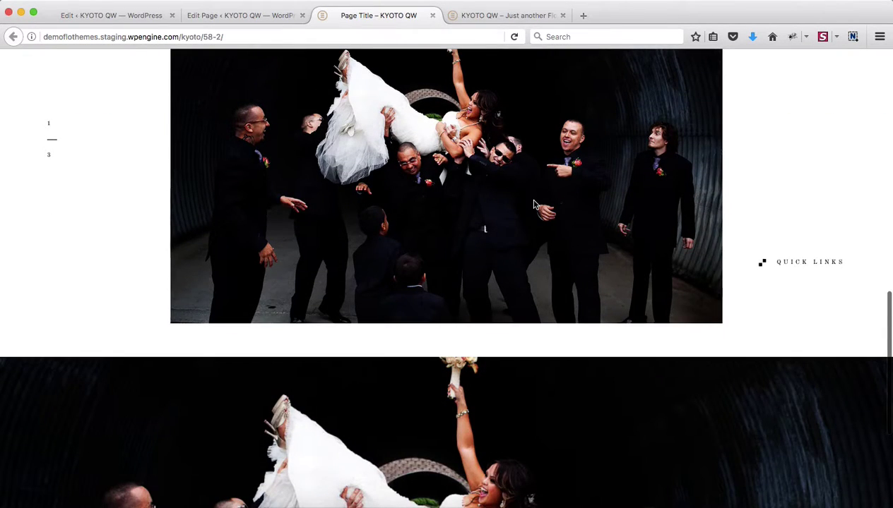